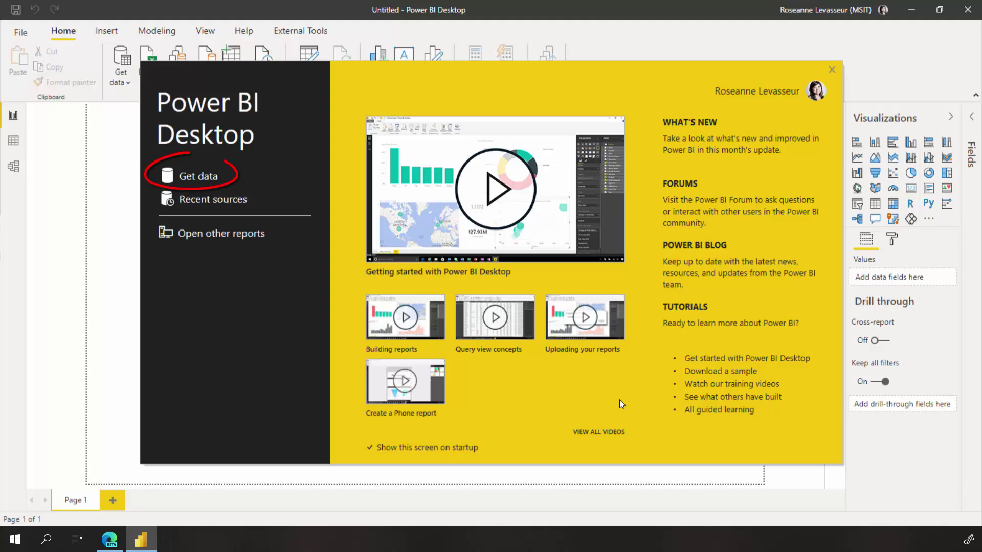
- Close the Power BI Desktop welcome screen to reach the empty report canvas
{"action": "left_click", "coordinate": [832, 71]}
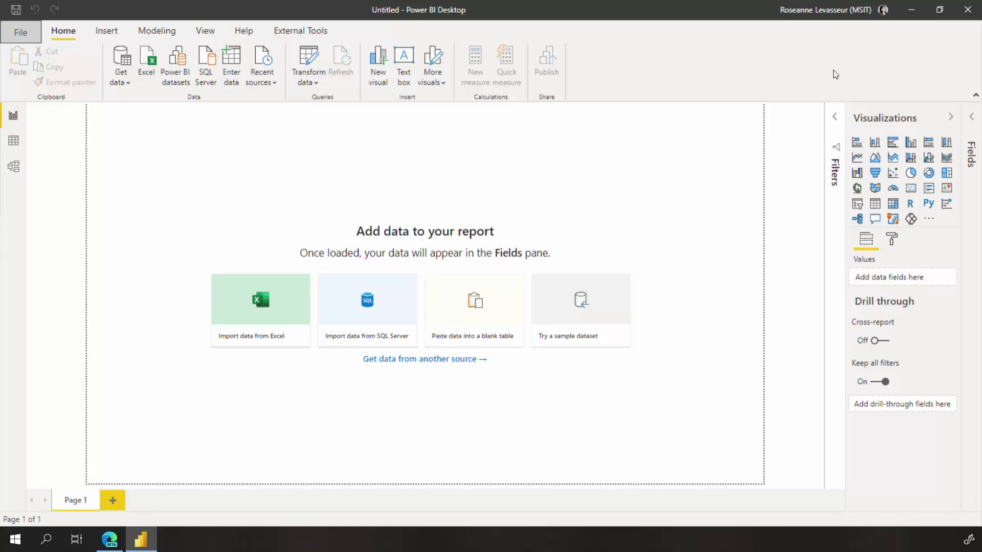
- Load the Financial Sample dataset and tick the financials table in Navigator to preview it
{"action": "left_click", "coordinate": [590, 328]}
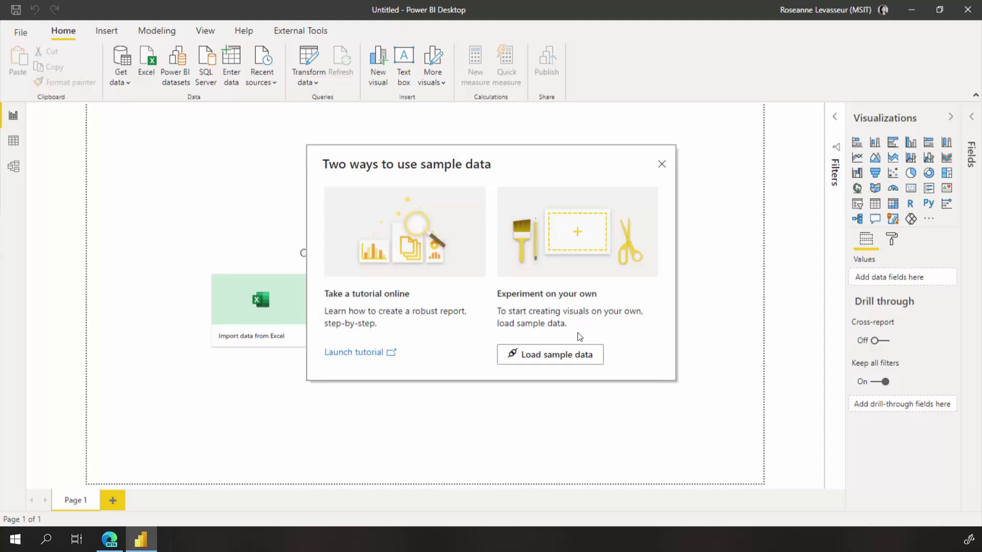
{"action": "left_click", "coordinate": [567, 360]}
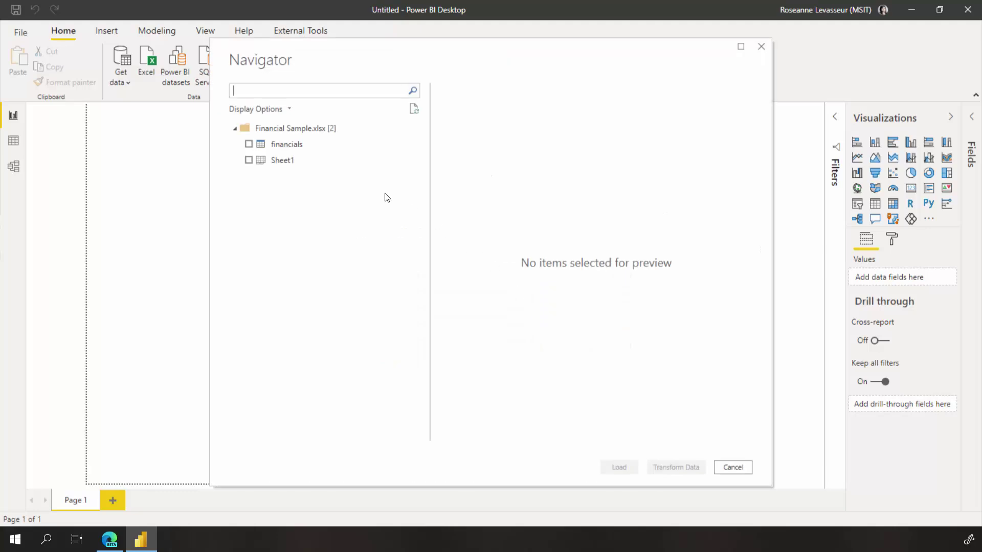
{"action": "left_click", "coordinate": [248, 145]}
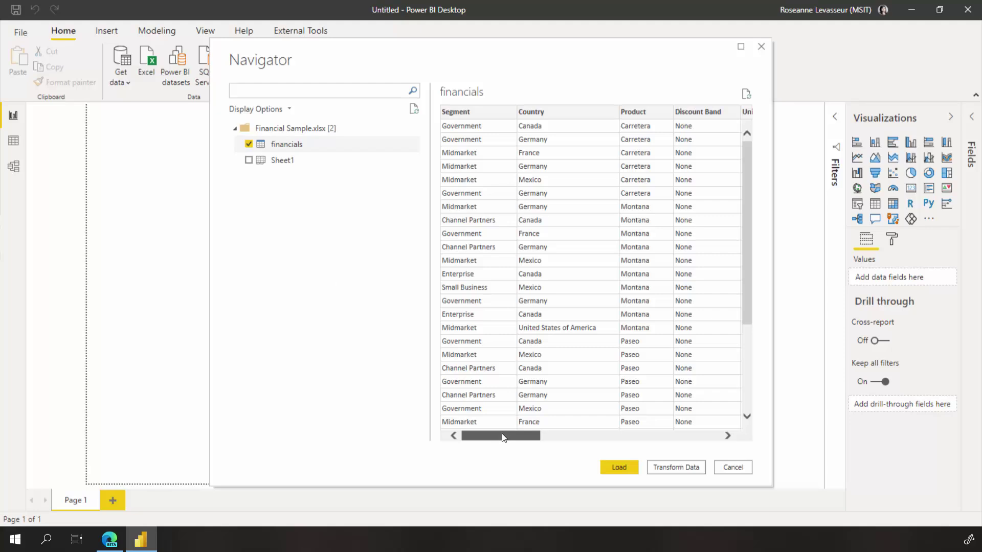
{"action": "left_click_drag", "start_coordinate": [502, 435], "coordinate": [562, 445]}
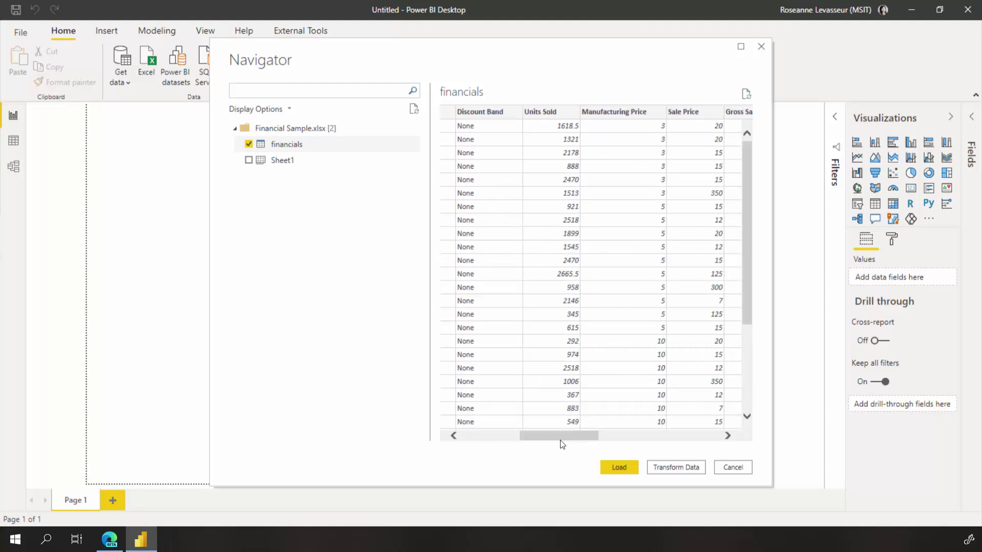
- Open the financials query in Power Query and change Units Sold to Whole Number, replacing the current type
{"action": "left_click", "coordinate": [678, 468]}
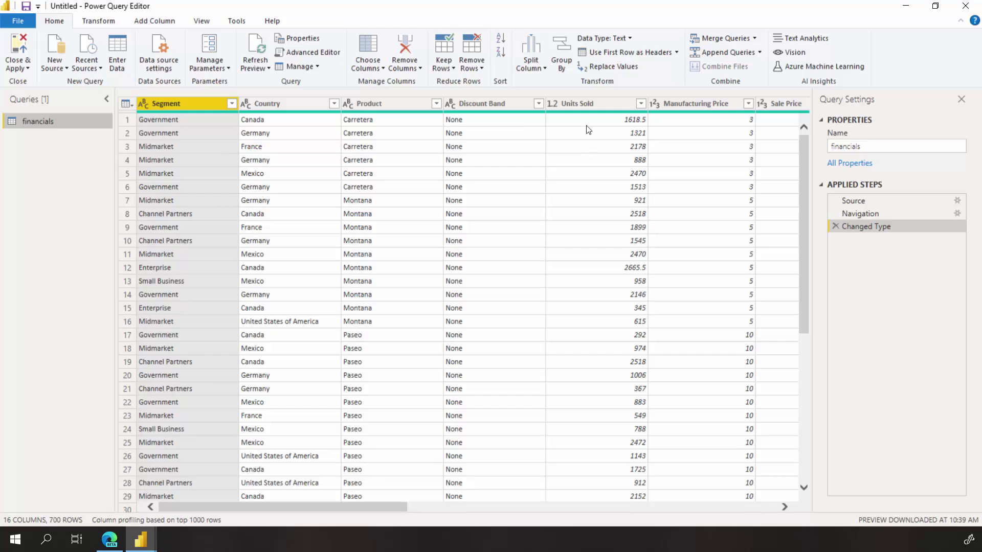
{"action": "left_click", "coordinate": [586, 102]}
{"action": "left_click", "coordinate": [668, 38]}
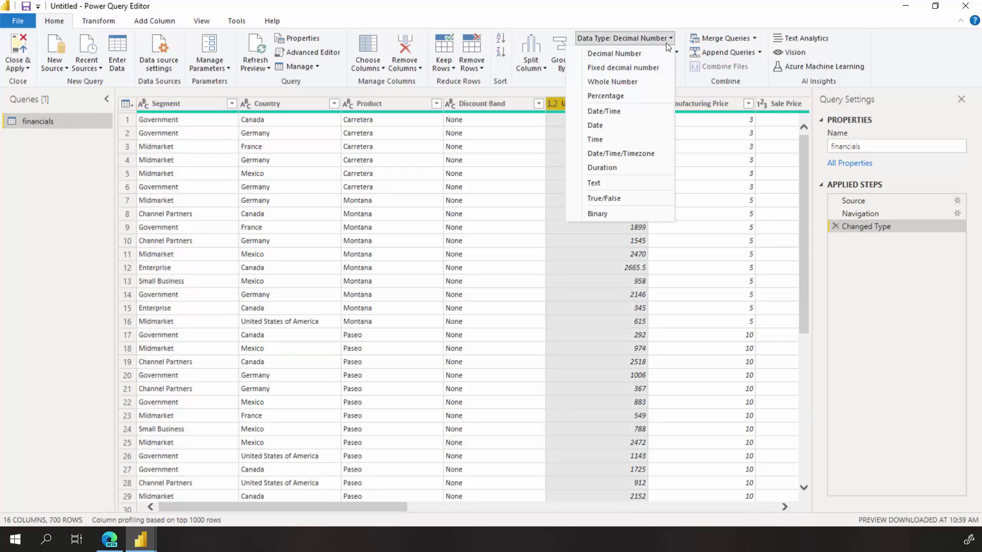
{"action": "left_click", "coordinate": [612, 81]}
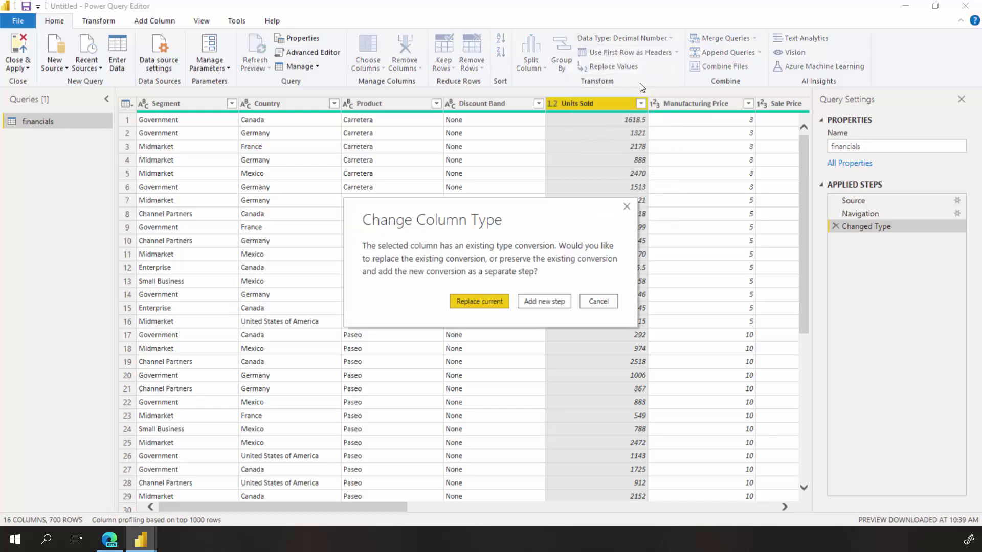
{"action": "left_click", "coordinate": [495, 302]}
{"action": "left_click_drag", "start_coordinate": [387, 508], "coordinate": [767, 511]}
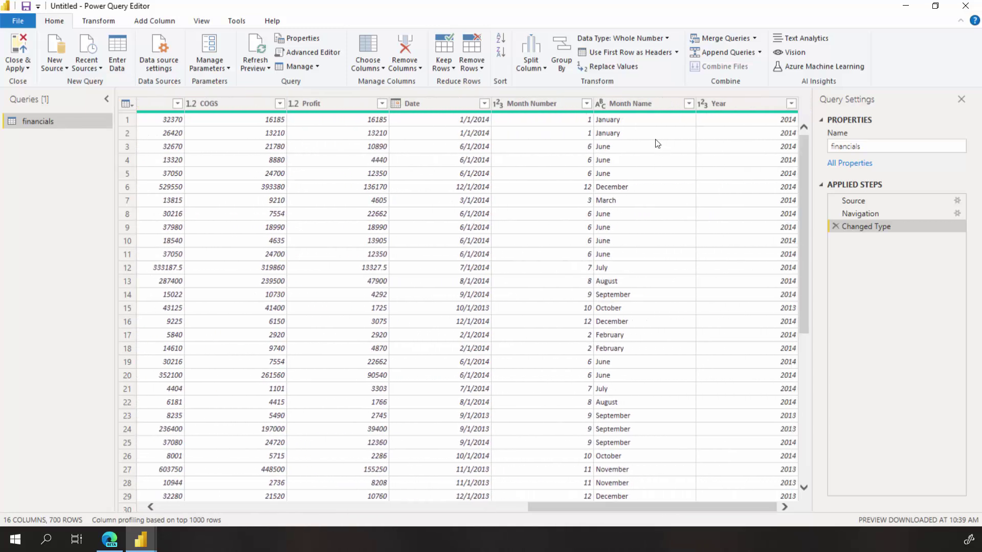
- Rename the Month Name column header to Month
{"action": "right_click", "coordinate": [634, 102]}
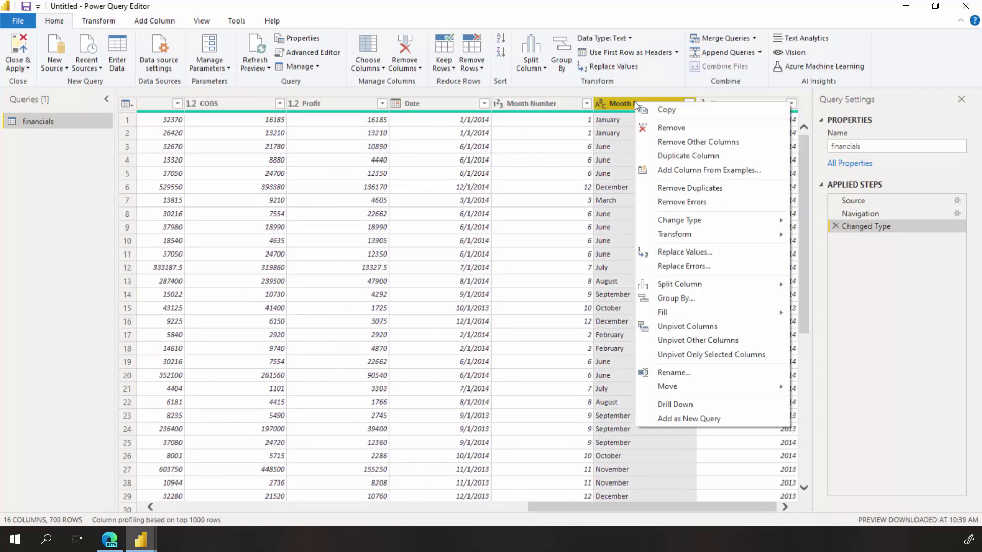
{"action": "left_click", "coordinate": [686, 373]}
{"action": "key", "text": "End"}
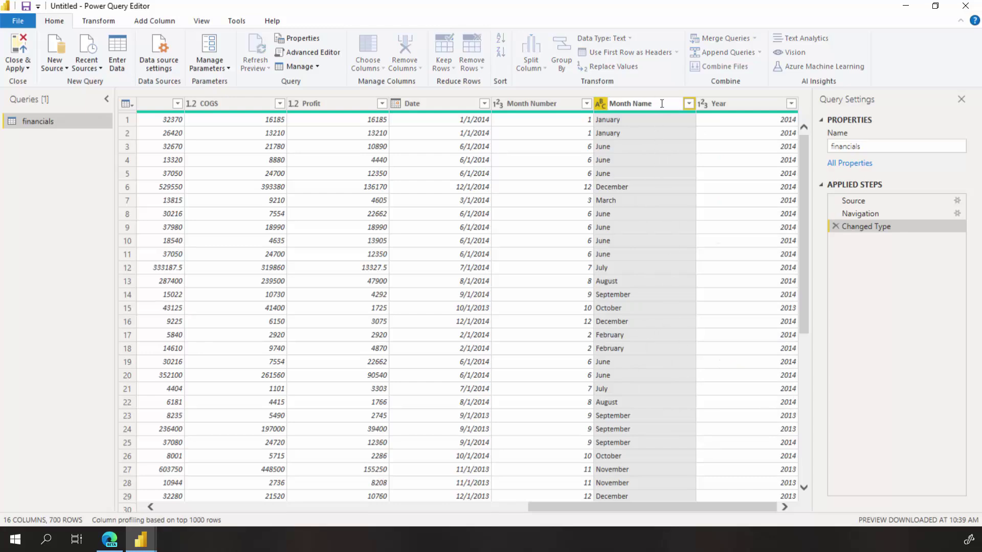
{"action": "key", "text": "shift+Left"}
{"action": "key", "text": "shift+Left"}
{"action": "key", "text": "shift+Left"}
{"action": "key", "text": "shift+Left"}
{"action": "key", "text": "BackSpace"}
{"action": "key", "text": "Return"}
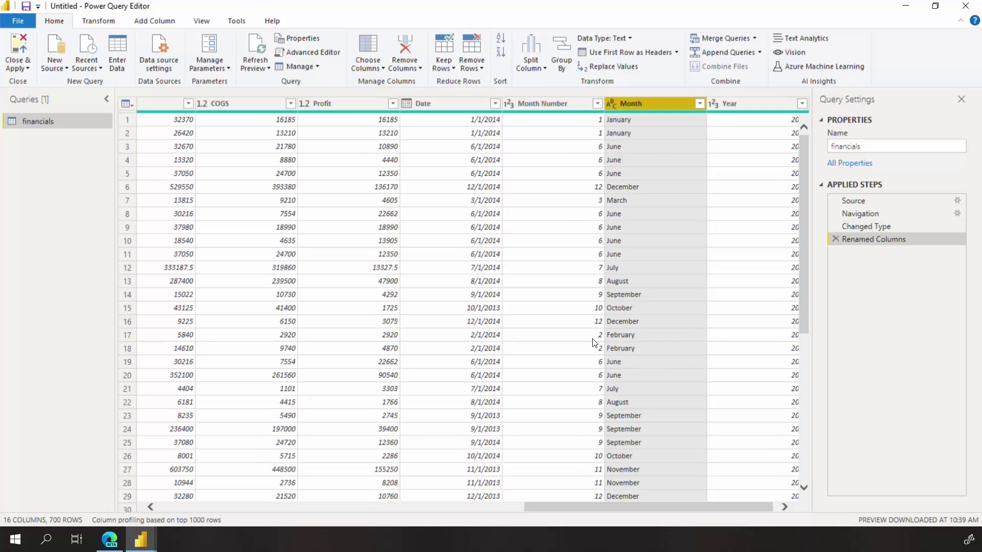
{"action": "left_click_drag", "start_coordinate": [640, 510], "coordinate": [230, 481]}
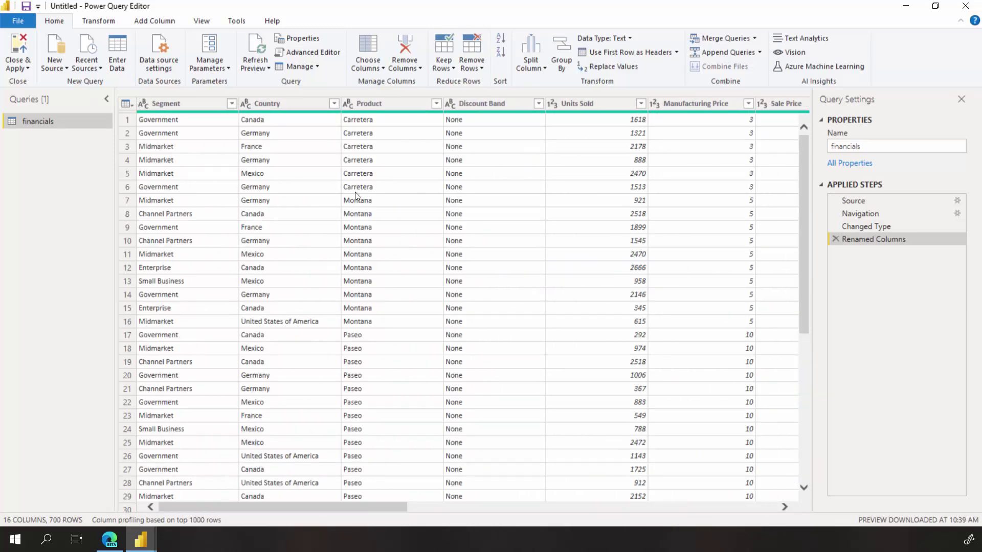
- Exclude Montana from the Product column filter and apply the query to the report
{"action": "left_click", "coordinate": [437, 104]}
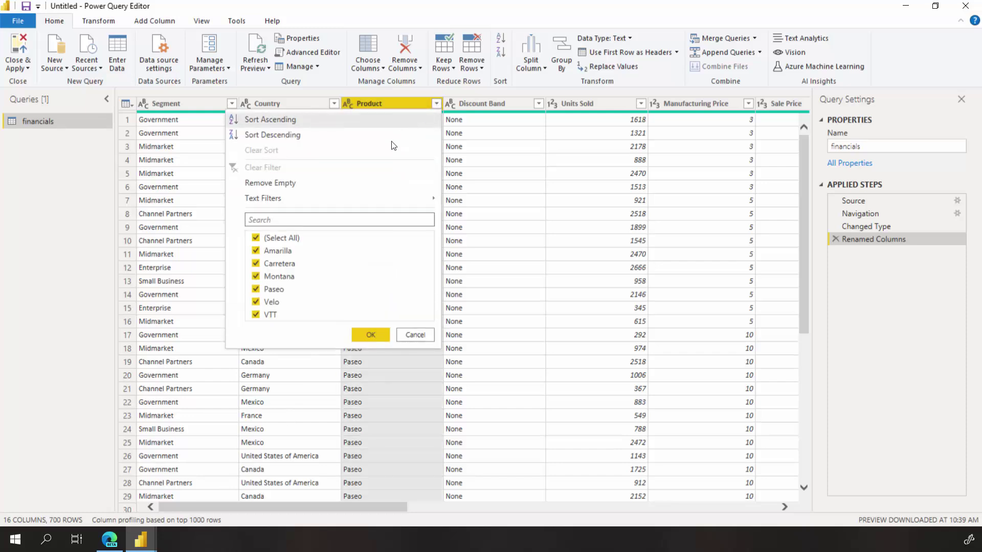
{"action": "left_click", "coordinate": [257, 277]}
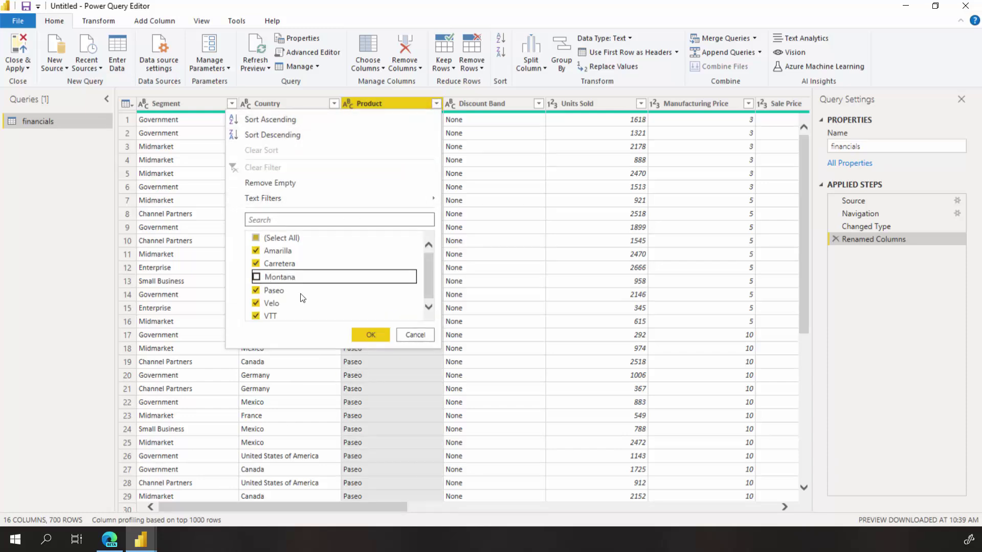
{"action": "left_click", "coordinate": [370, 336]}
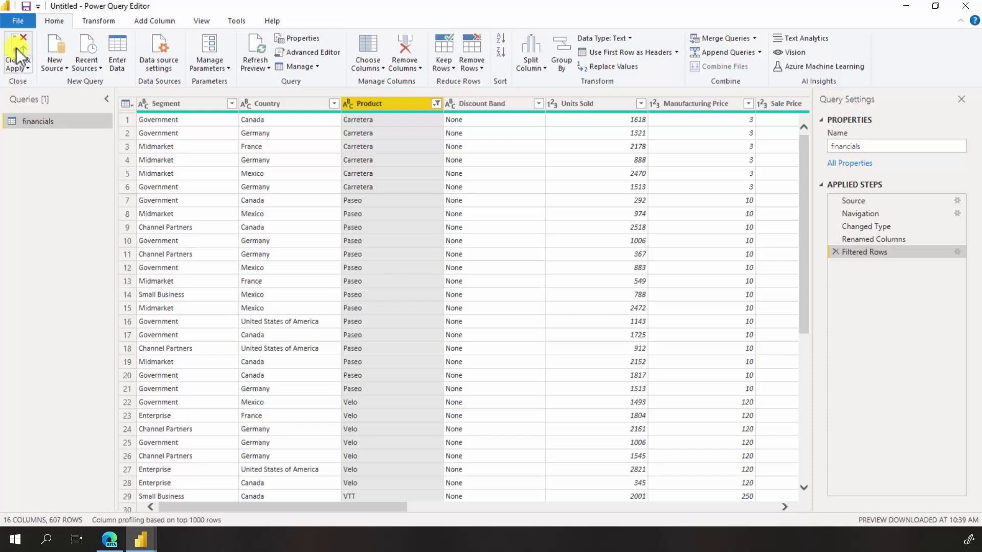
{"action": "left_click", "coordinate": [17, 47]}
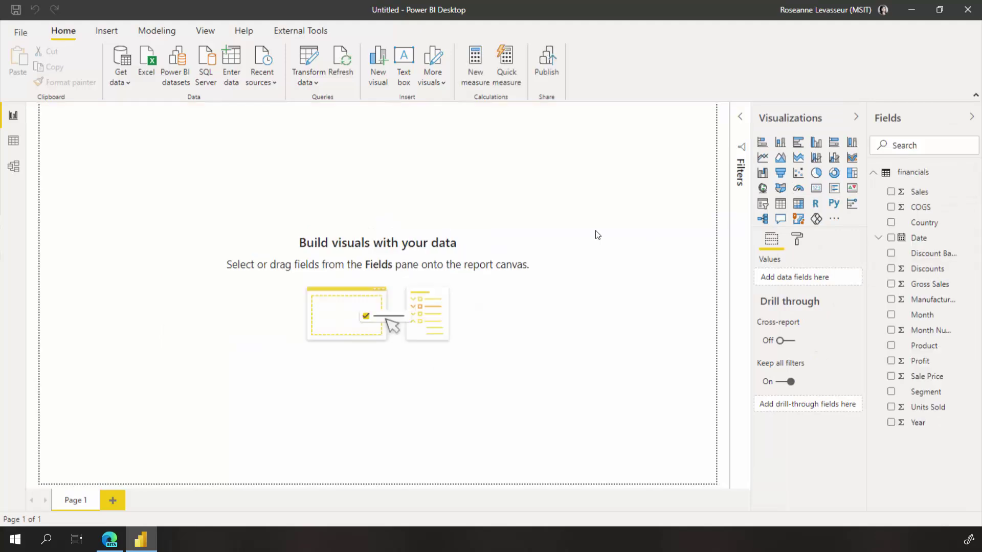
- Add a size-20 text box titled 'Executive Summary - Finance Report', sized to one line at the top left
{"action": "left_click", "coordinate": [404, 72]}
{"action": "left_click", "coordinate": [161, 279]}
{"action": "left_click", "coordinate": [142, 204]}
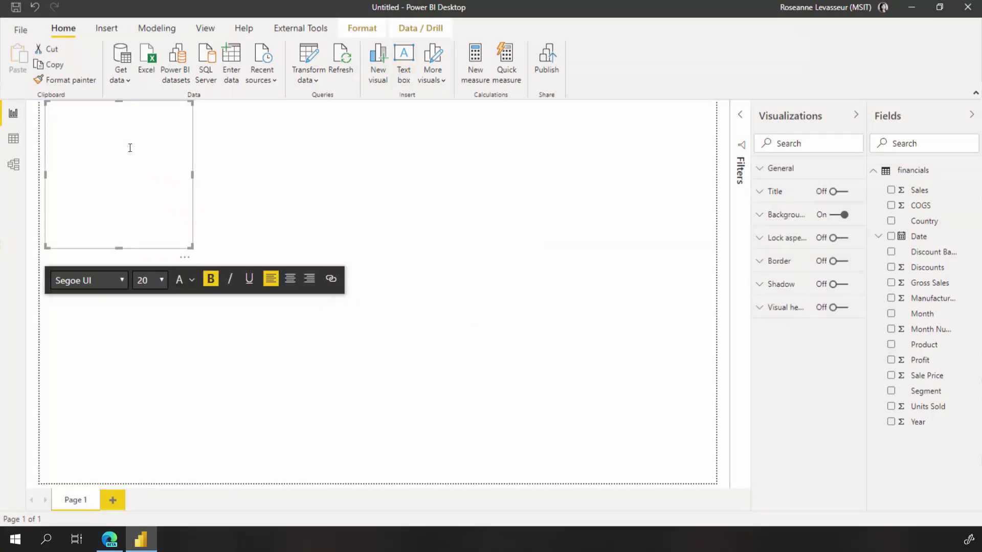
{"action": "type", "text": "Executive Summary - Finance Report"}
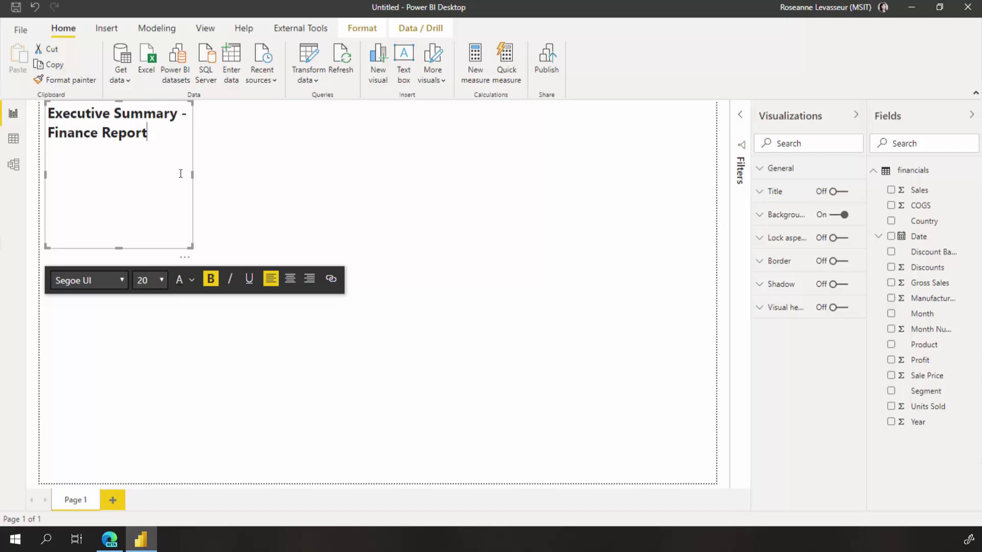
{"action": "left_click_drag", "start_coordinate": [192, 174], "coordinate": [340, 175]}
{"action": "left_click_drag", "start_coordinate": [192, 248], "coordinate": [198, 142]}
{"action": "left_click", "coordinate": [386, 210]}
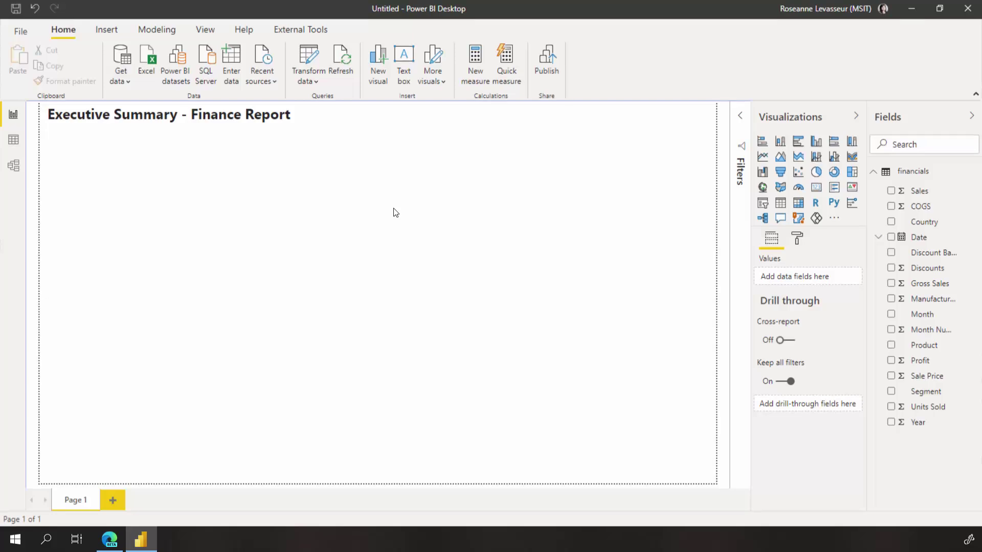
- Build a Profit by Date line chart using plain Date and place it at the top left
{"action": "left_click_drag", "start_coordinate": [916, 364], "coordinate": [423, 240]}
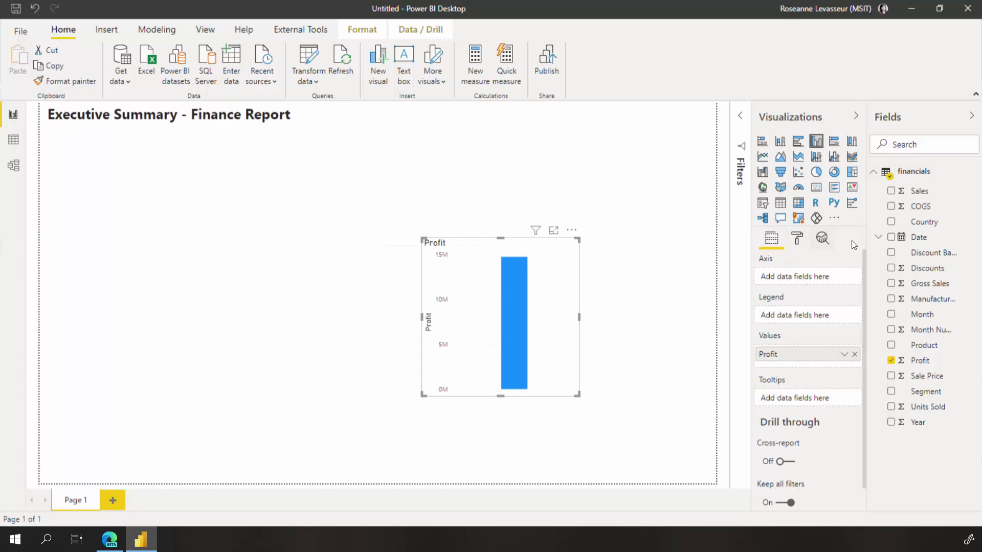
{"action": "left_click_drag", "start_coordinate": [913, 238], "coordinate": [500, 306]}
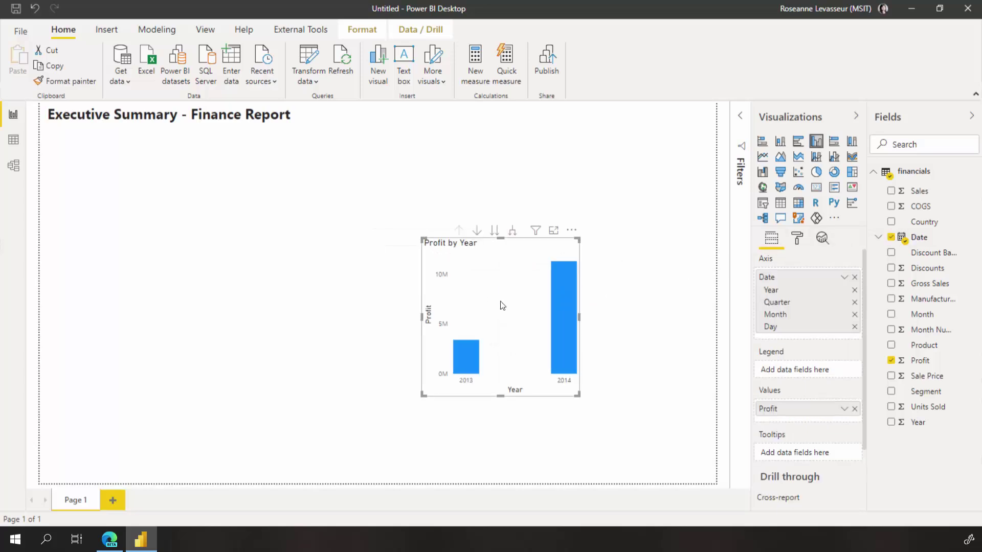
{"action": "left_click", "coordinate": [844, 278]}
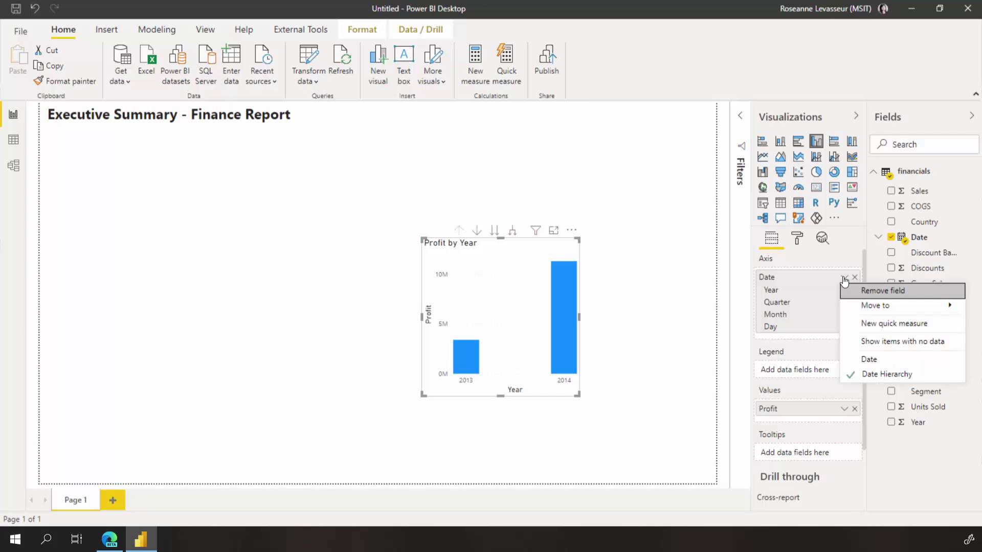
{"action": "left_click", "coordinate": [861, 358]}
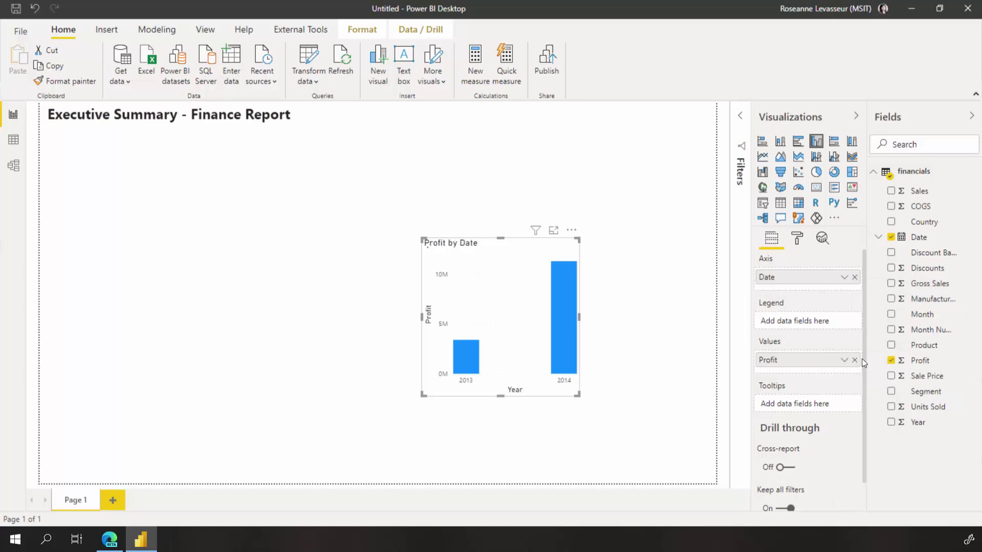
{"action": "left_click", "coordinate": [762, 157]}
{"action": "left_click_drag", "start_coordinate": [421, 317], "coordinate": [332, 319]}
{"action": "left_click_drag", "start_coordinate": [453, 248], "coordinate": [317, 153]}
{"action": "left_click", "coordinate": [511, 258]}
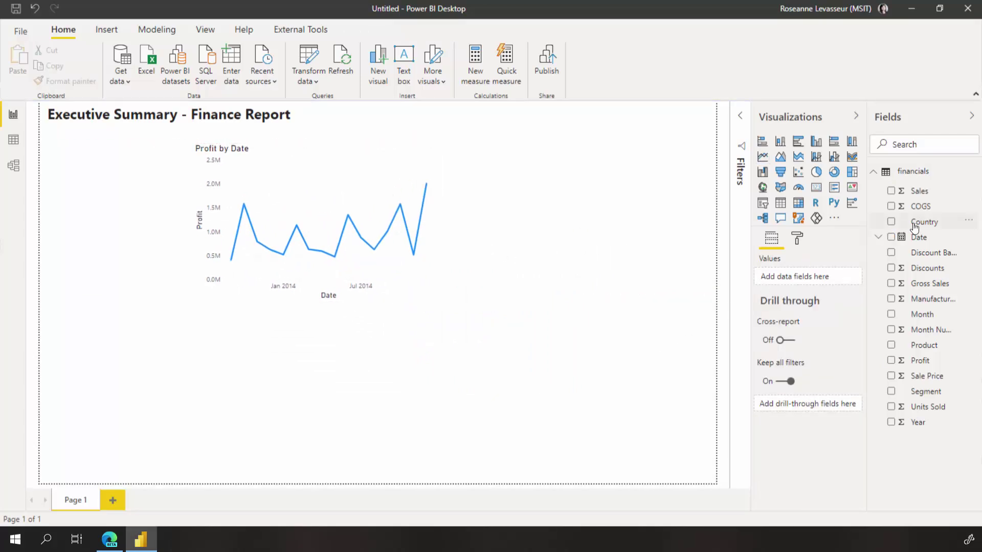
- Add a Country map with bubbles sized by Profit beside the line chart
{"action": "left_click_drag", "start_coordinate": [912, 222], "coordinate": [556, 223]}
{"action": "left_click_drag", "start_coordinate": [906, 361], "coordinate": [573, 233]}
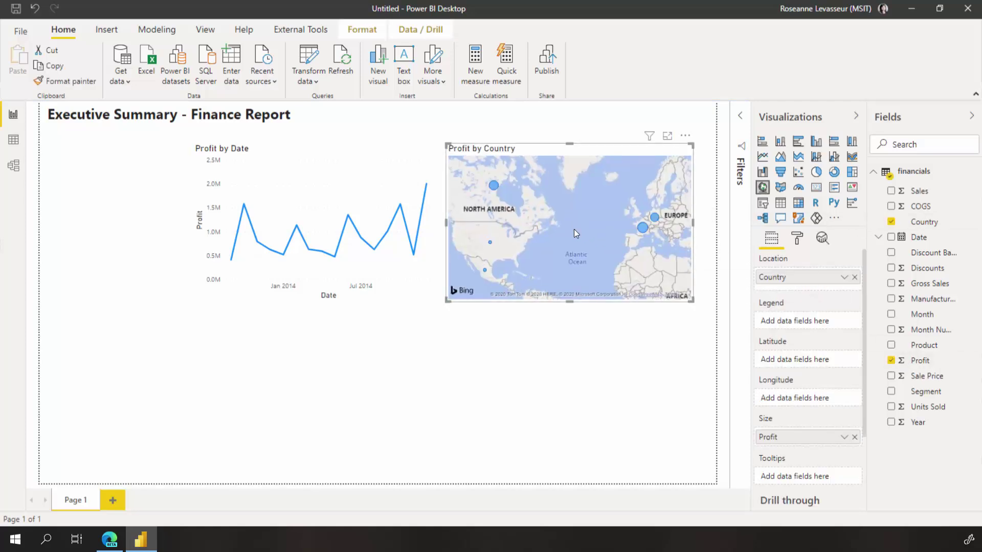
{"action": "left_click", "coordinate": [667, 352]}
{"action": "left_click", "coordinate": [835, 220]}
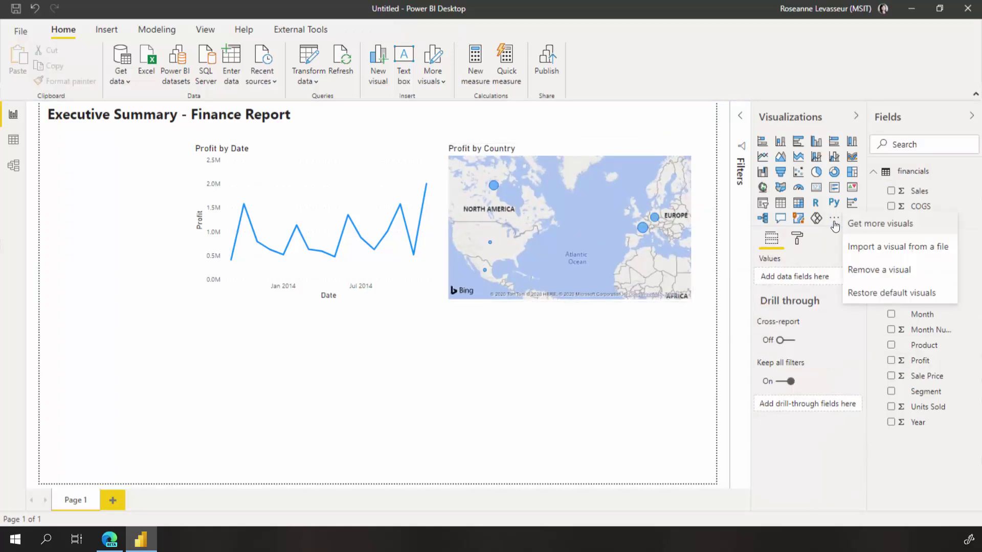
{"action": "left_click", "coordinate": [879, 229]}
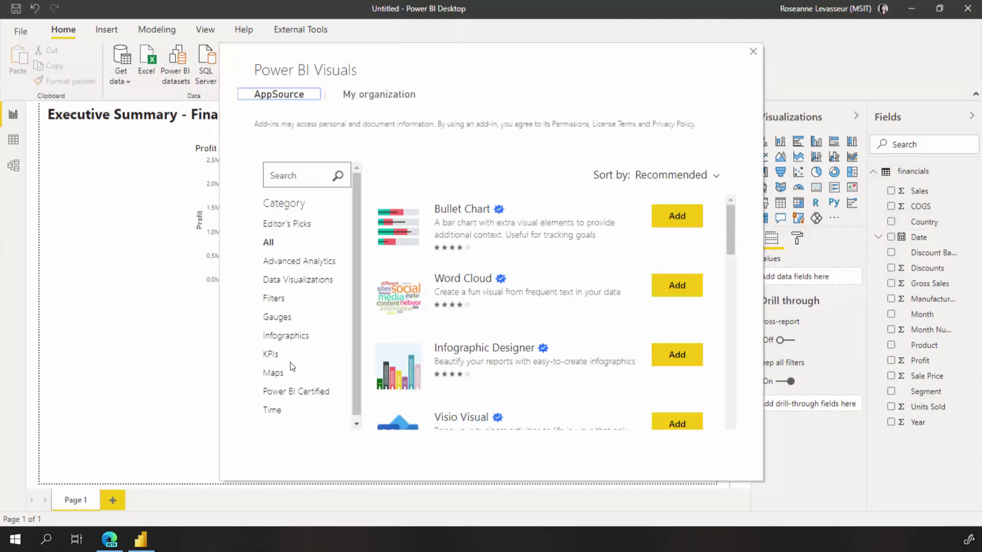
{"action": "left_click", "coordinate": [280, 374]}
{"action": "scroll", "coordinate": [558, 317], "scroll_direction": "down", "scroll_amount": 8}
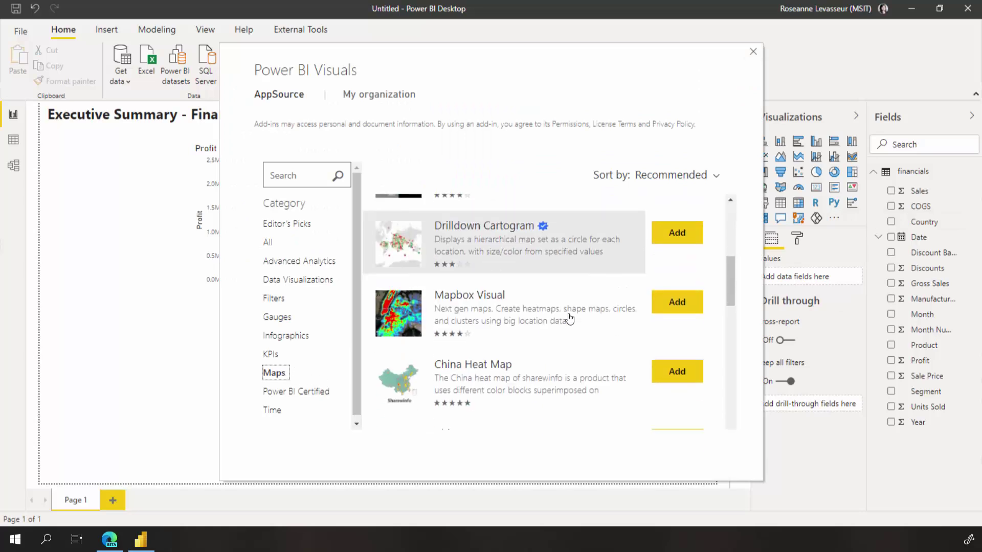
{"action": "scroll", "coordinate": [569, 318], "scroll_direction": "down", "scroll_amount": 1}
{"action": "left_click", "coordinate": [752, 52]}
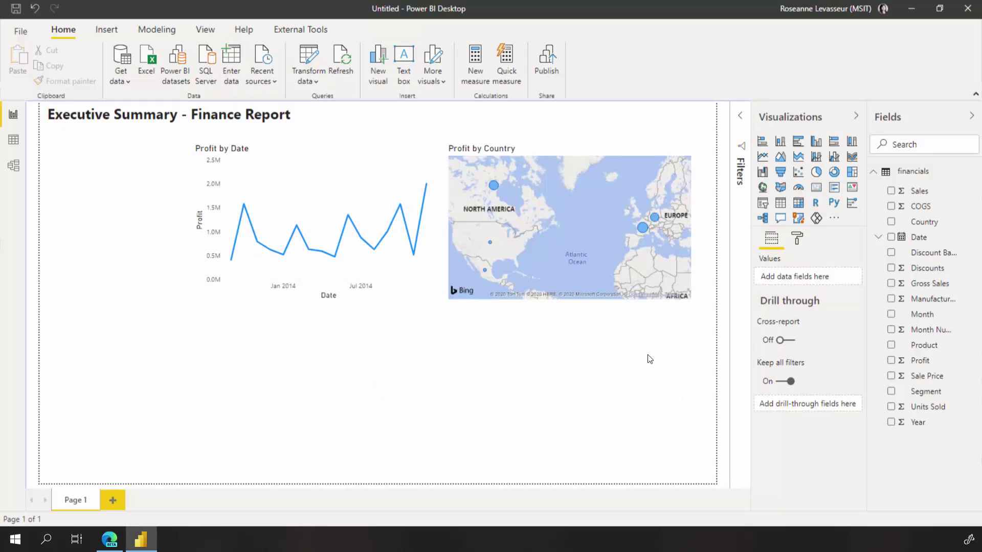
- Add a clustered column chart of Sales by Product, with Segment as the legend
{"action": "left_click", "coordinate": [817, 143]}
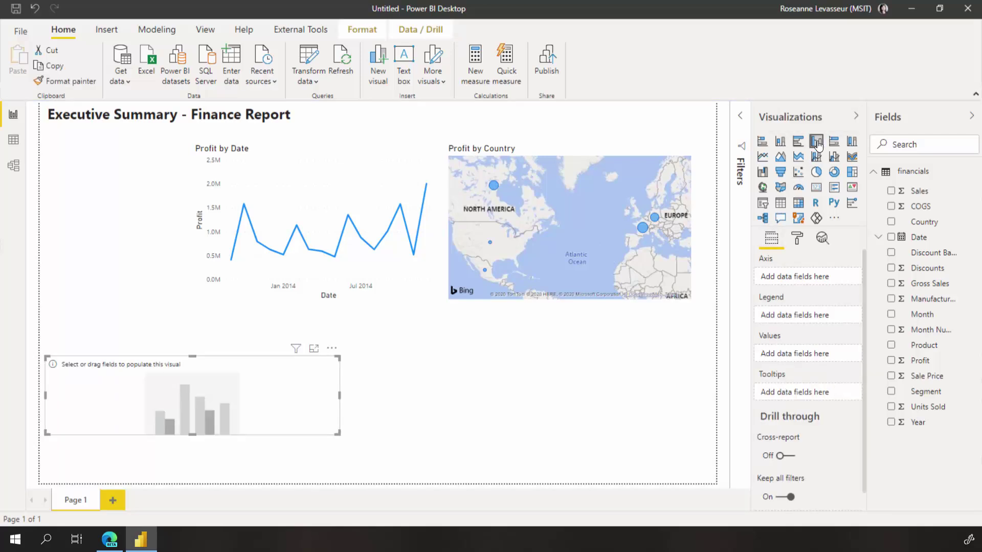
{"action": "left_click_drag", "start_coordinate": [920, 192], "coordinate": [812, 355]}
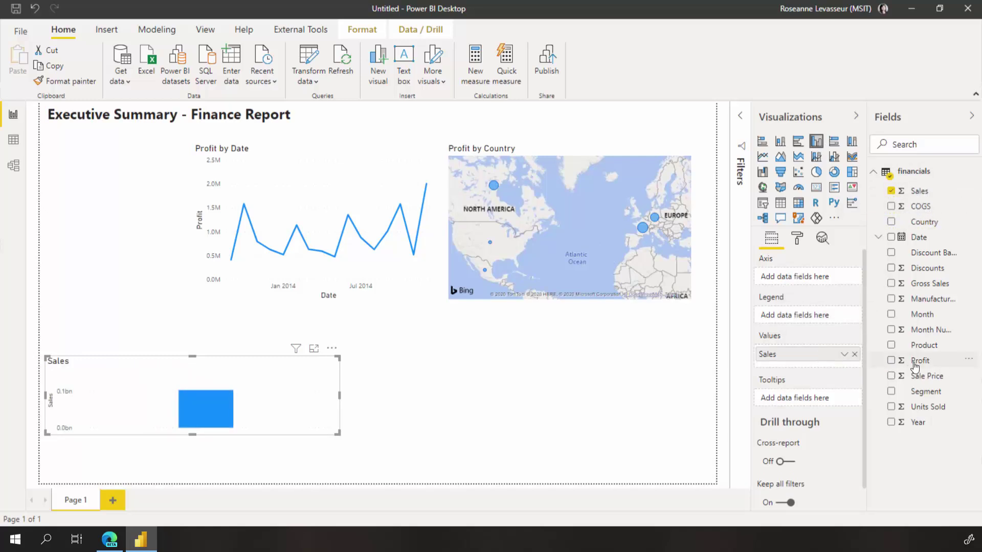
{"action": "left_click_drag", "start_coordinate": [920, 345], "coordinate": [804, 282]}
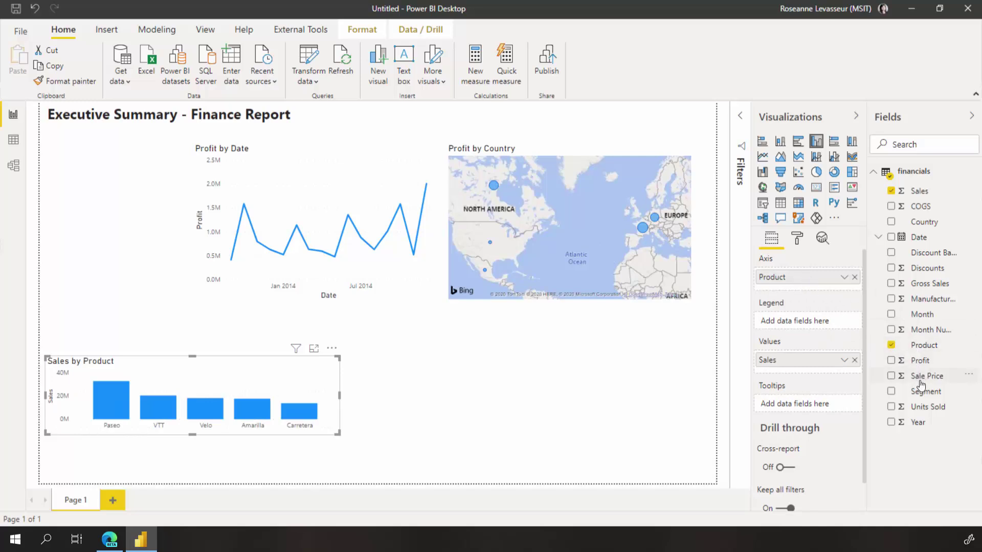
{"action": "left_click_drag", "start_coordinate": [914, 390], "coordinate": [807, 327]}
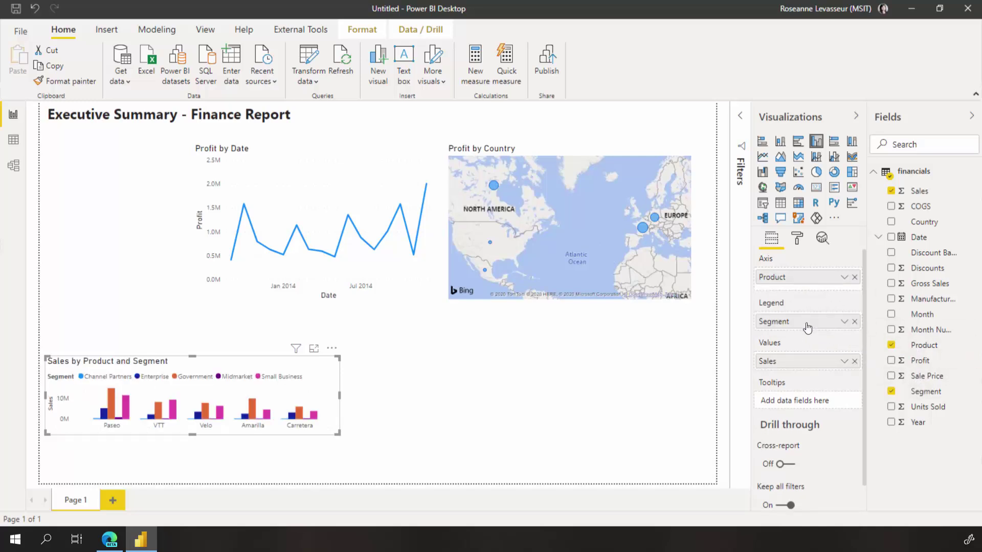
- Resize the column chart to fill the lower page under the line chart and map
{"action": "left_click_drag", "start_coordinate": [192, 356], "coordinate": [192, 310]}
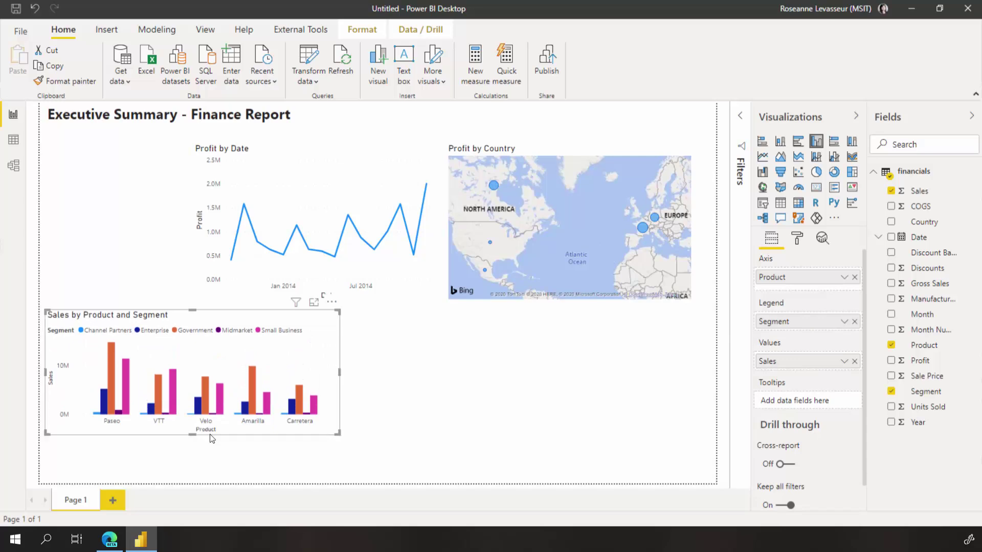
{"action": "left_click_drag", "start_coordinate": [189, 432], "coordinate": [336, 432]}
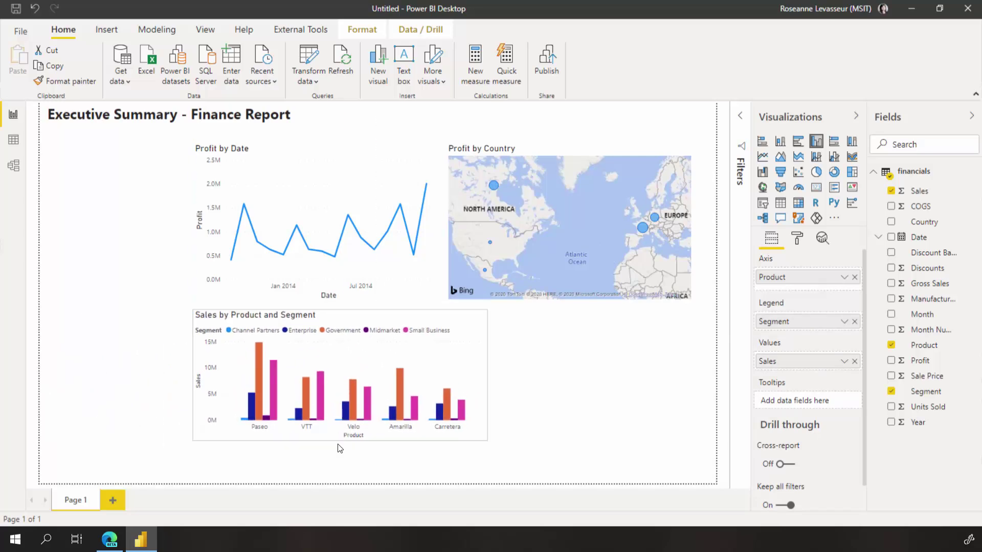
{"action": "left_click_drag", "start_coordinate": [341, 448], "coordinate": [340, 460]}
{"action": "left_click_drag", "start_coordinate": [489, 385], "coordinate": [693, 387]}
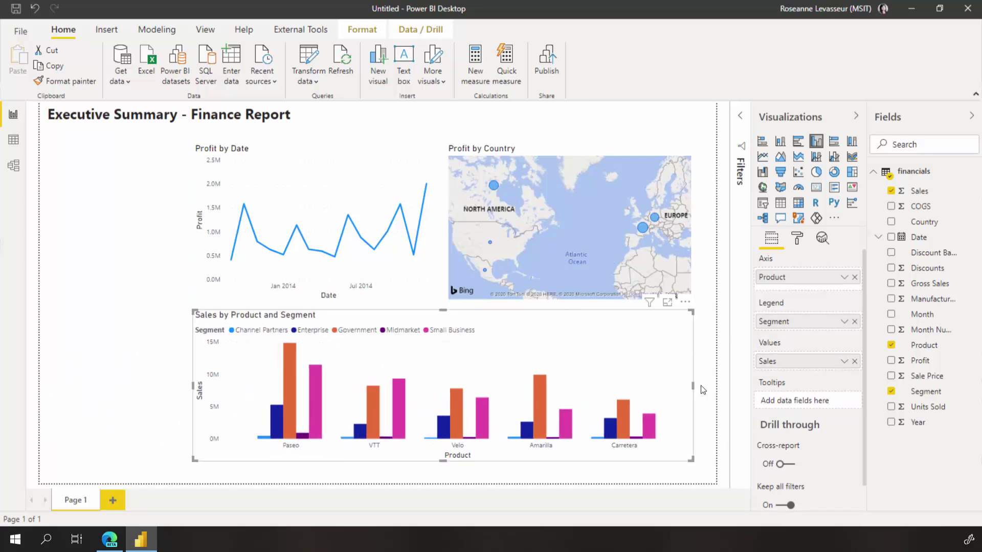
- Add a Date hierarchy slicer with only Year and Month levels, years expanded to months
{"action": "left_click", "coordinate": [703, 389]}
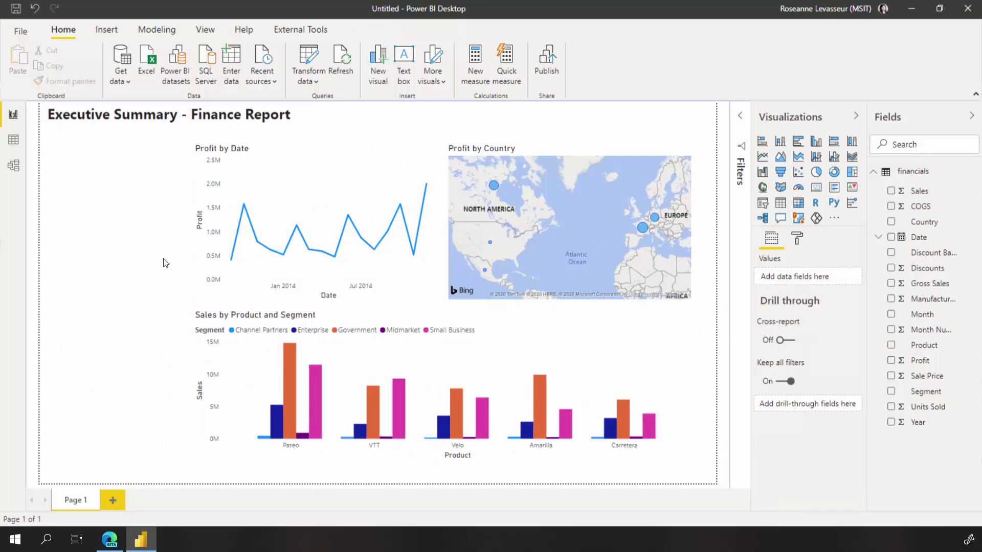
{"action": "left_click", "coordinate": [761, 205]}
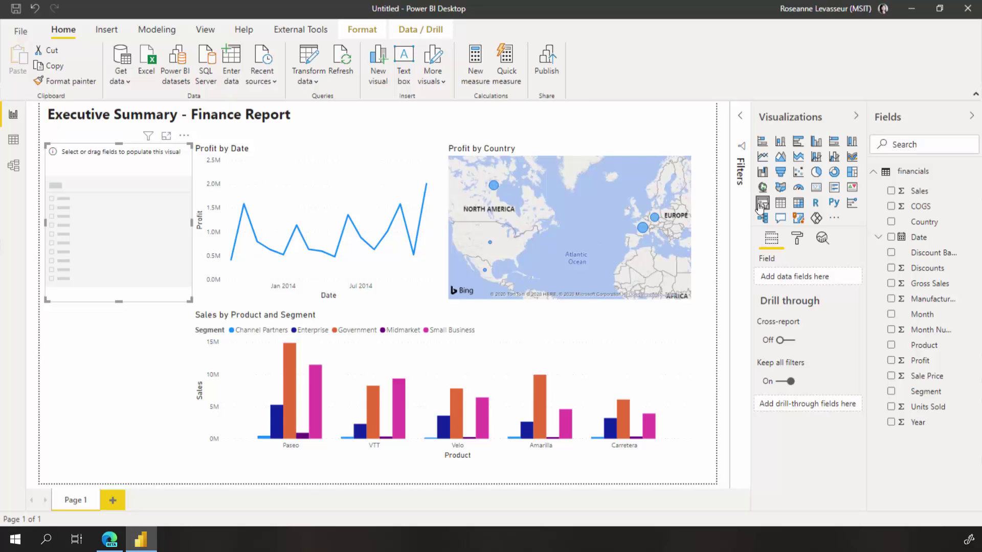
{"action": "left_click", "coordinate": [891, 237]}
{"action": "left_click", "coordinate": [844, 278]}
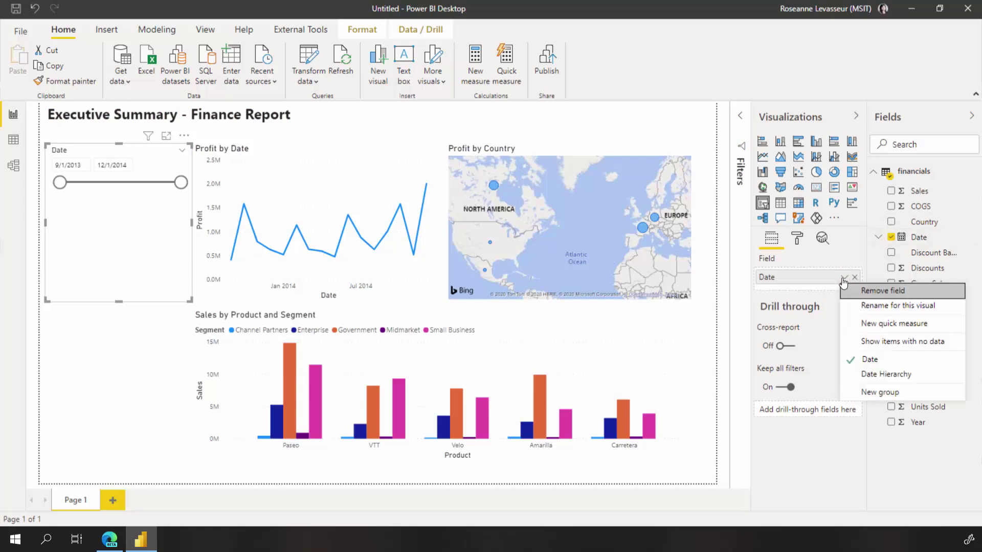
{"action": "left_click", "coordinate": [868, 375]}
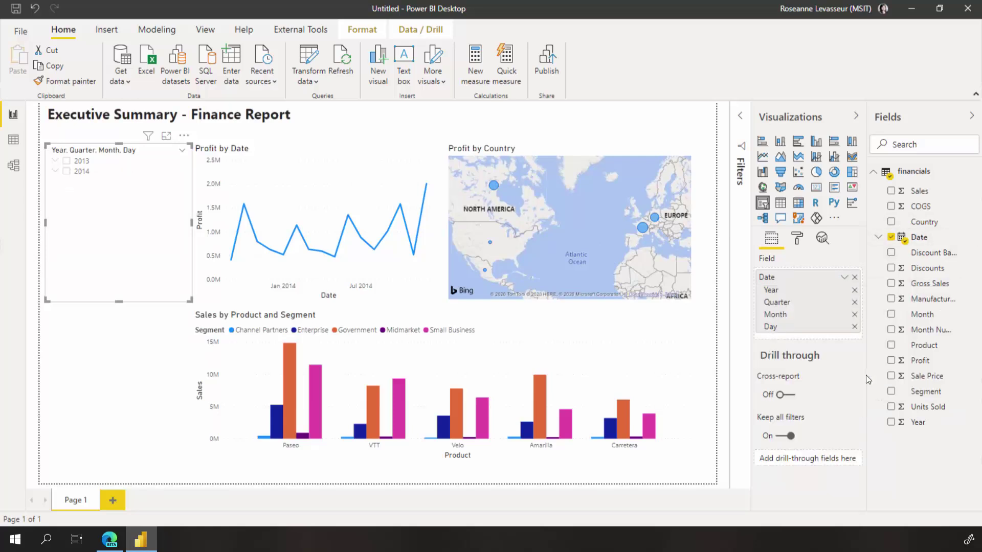
{"action": "left_click", "coordinate": [855, 314]}
{"action": "left_click", "coordinate": [55, 161]}
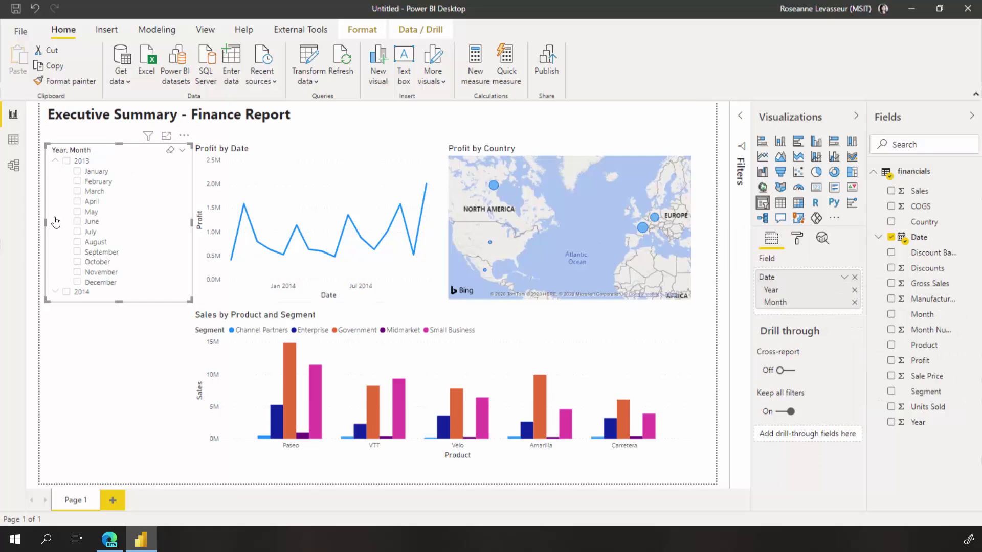
{"action": "left_click", "coordinate": [55, 292]}
{"action": "left_click", "coordinate": [113, 438]}
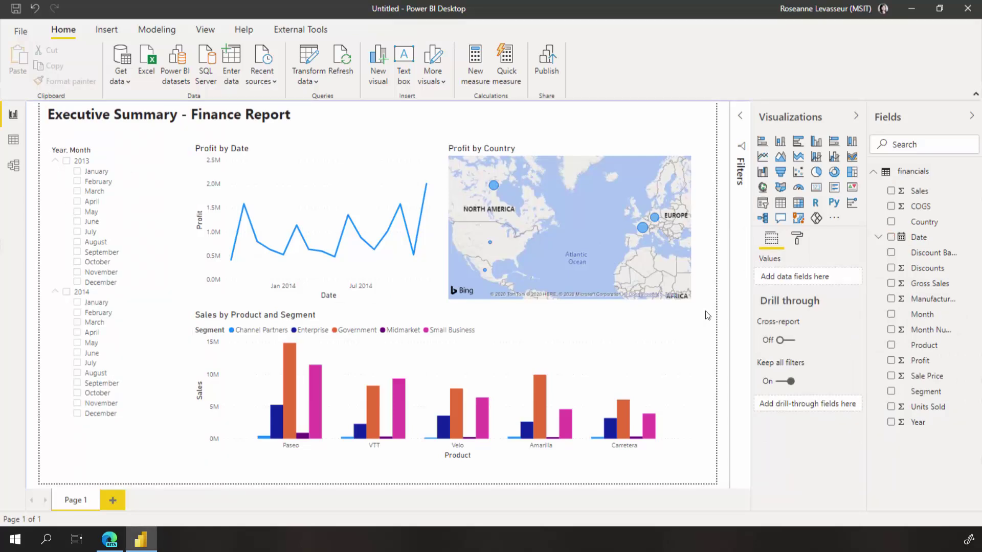
- Look through the Sales by Product and Segment chart's formatting options
{"action": "left_click", "coordinate": [595, 332]}
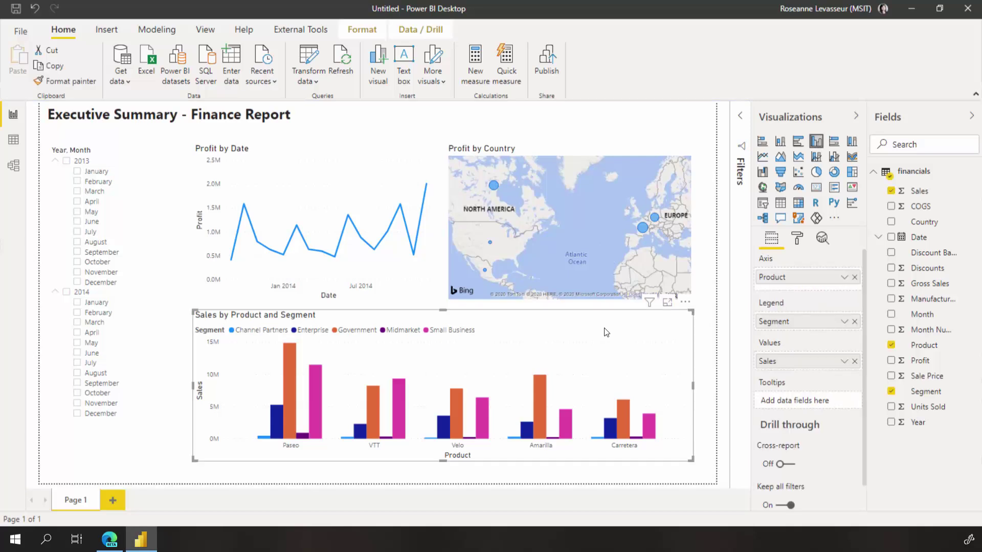
{"action": "left_click", "coordinate": [796, 243]}
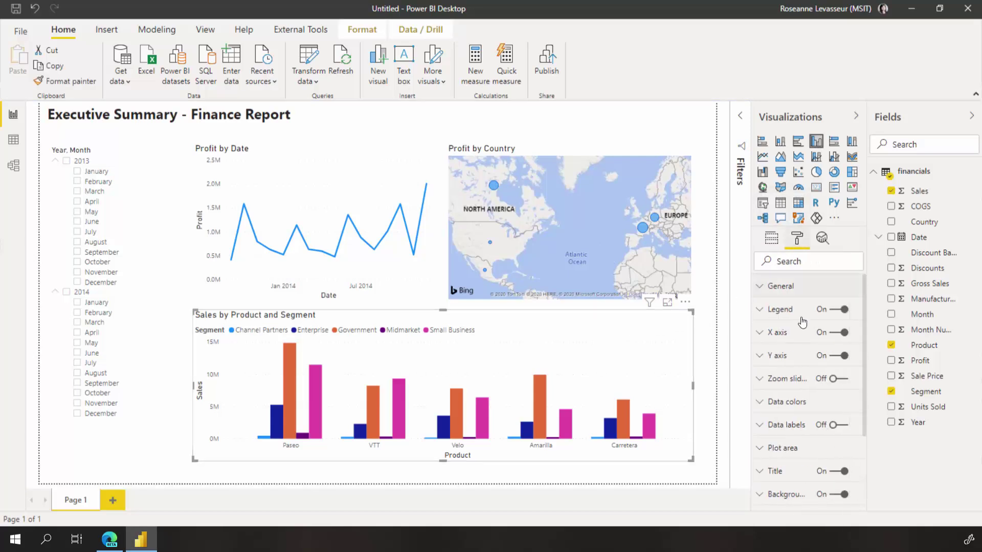
{"action": "scroll", "coordinate": [795, 361], "scroll_direction": "down", "scroll_amount": 3}
{"action": "scroll", "coordinate": [794, 363], "scroll_direction": "up", "scroll_amount": 3}
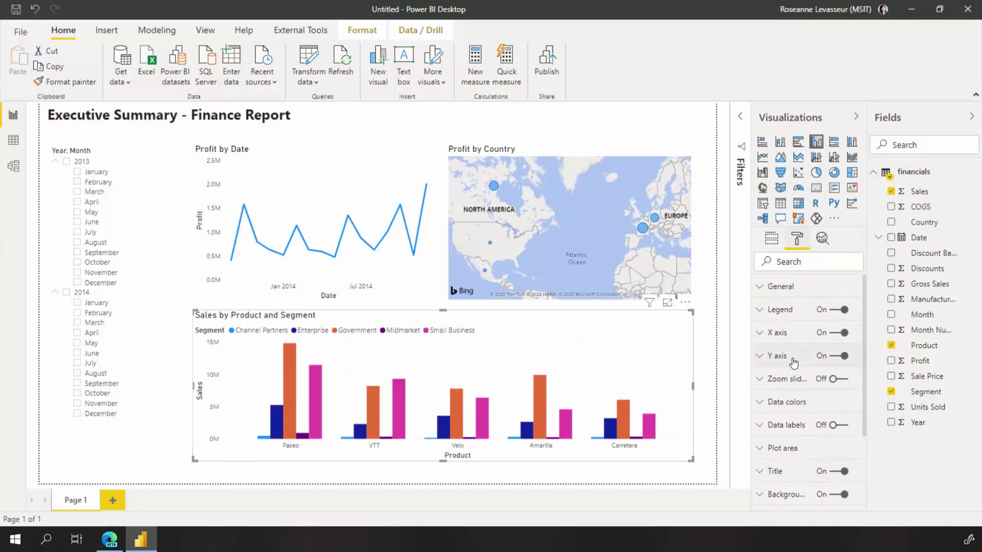
{"action": "left_click", "coordinate": [709, 319]}
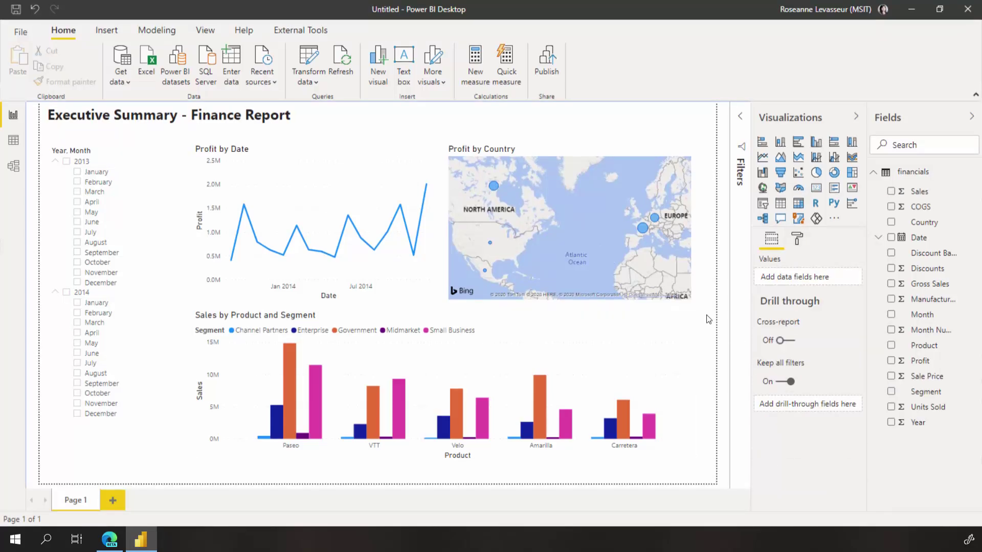
- Apply a different colour theme from the View tab's Themes gallery
{"action": "left_click", "coordinate": [204, 31]}
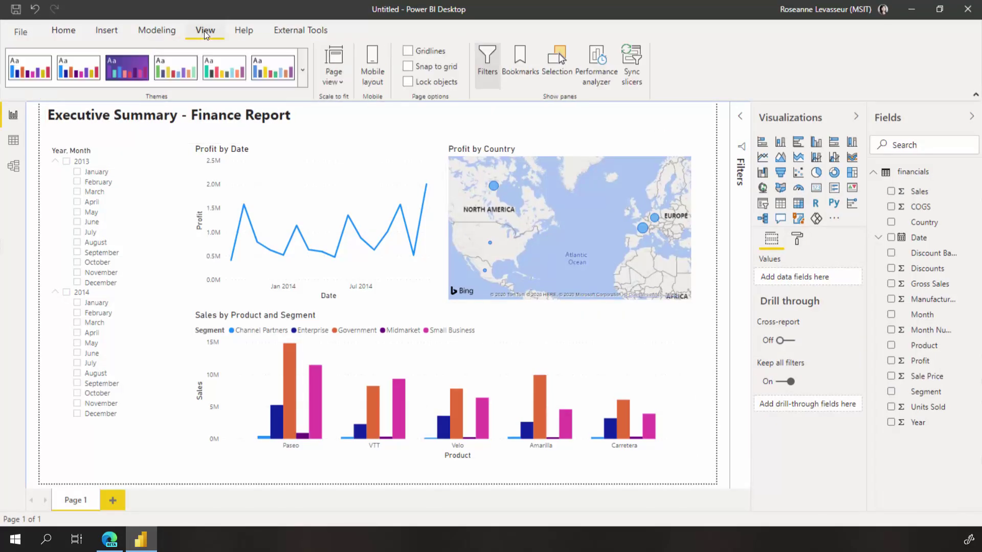
{"action": "left_click", "coordinate": [306, 67]}
{"action": "left_click", "coordinate": [220, 230]}
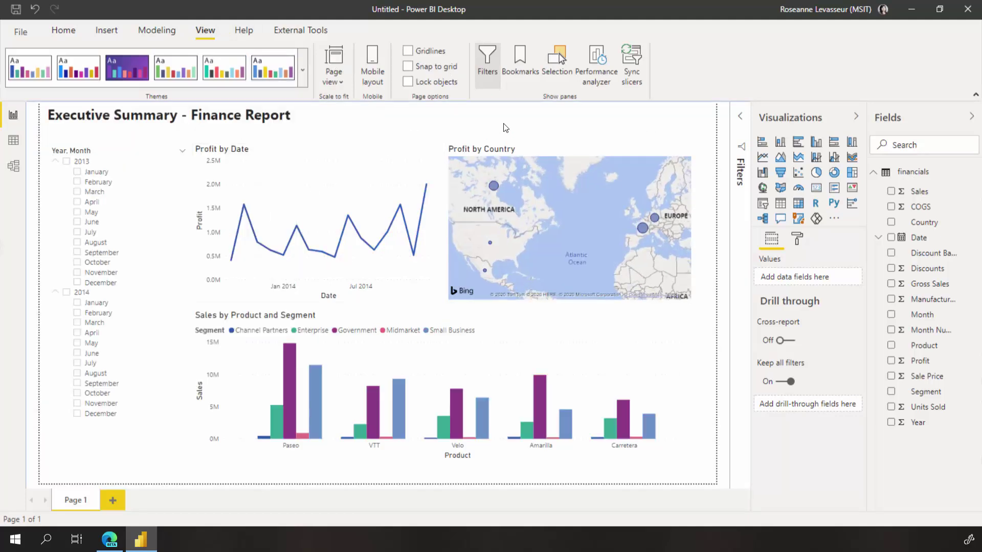
- Save the report as 'financials' and start publishing it to Power BI
{"action": "left_click", "coordinate": [16, 8]}
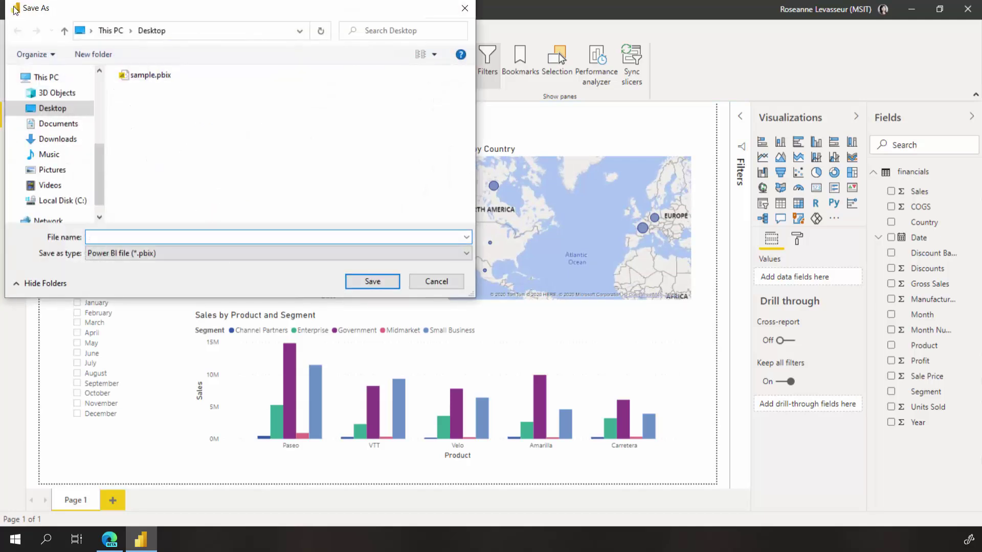
{"action": "type", "text": "financials"}
{"action": "key", "text": "Return"}
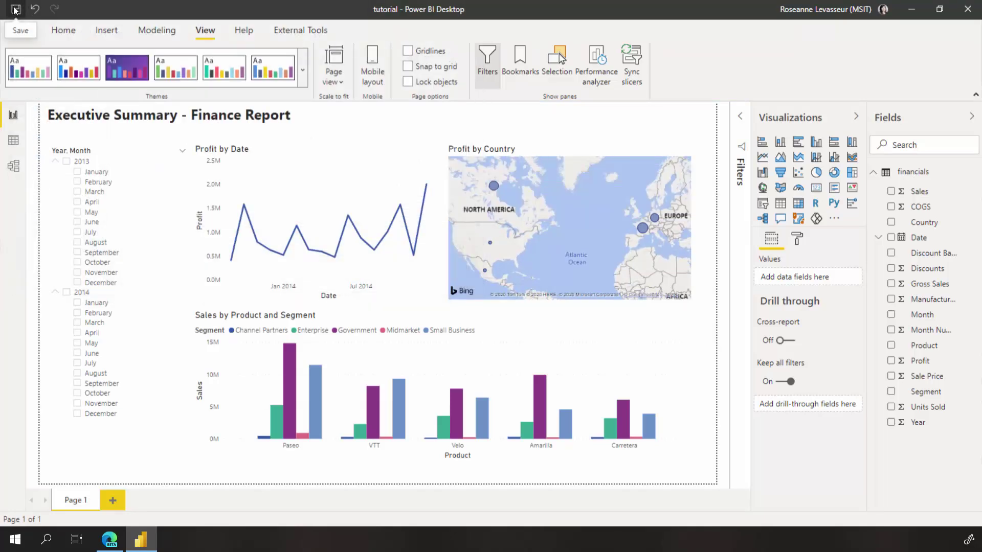
{"action": "left_click", "coordinate": [59, 31]}
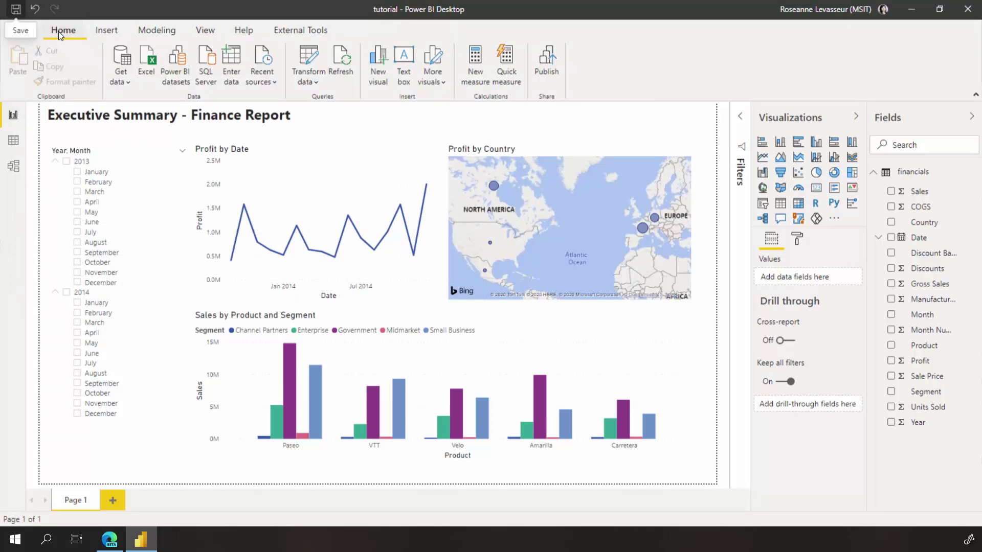
{"action": "left_click", "coordinate": [547, 72]}
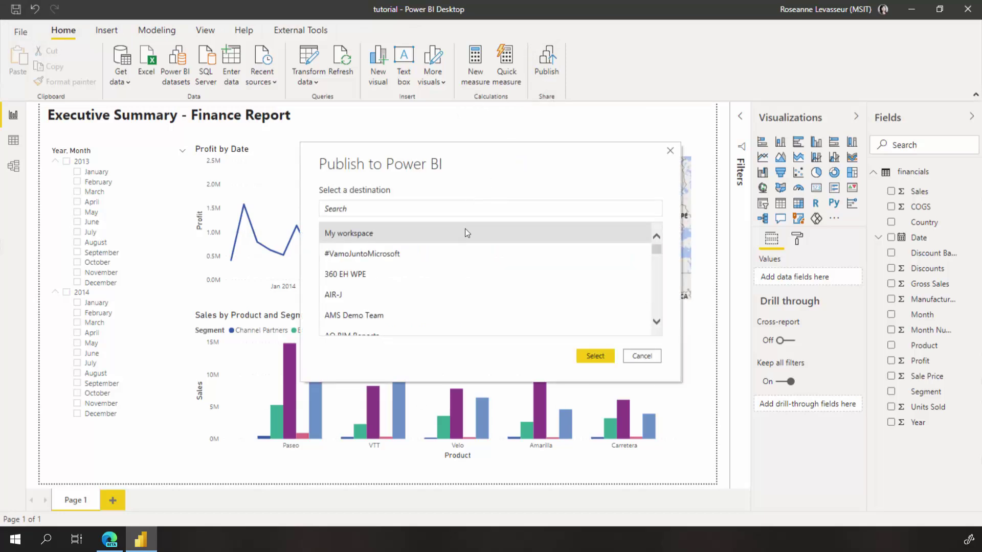
- Publish to My workspace, then try the Canada and 2014 filters in the service and clear both
{"action": "left_click", "coordinate": [605, 357]}
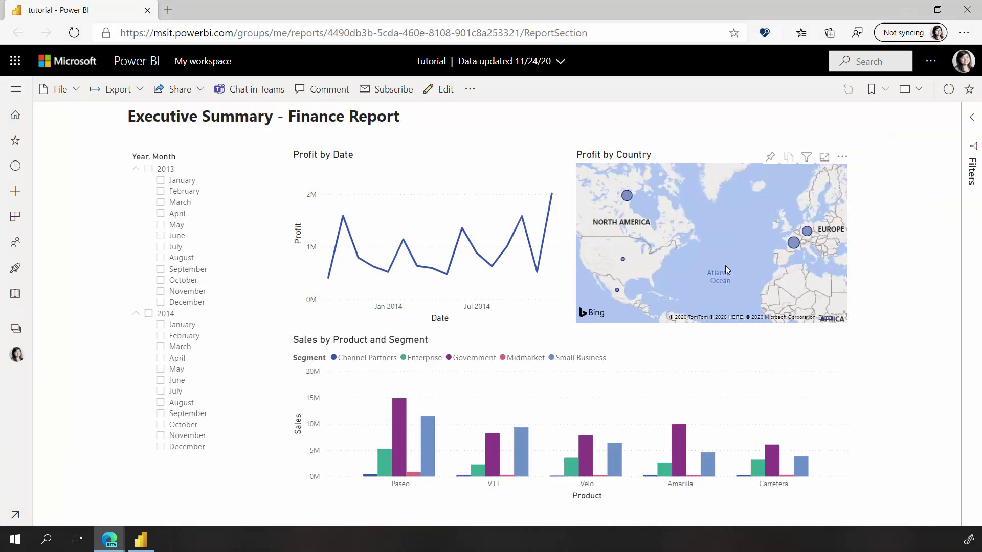
{"action": "left_click", "coordinate": [628, 197]}
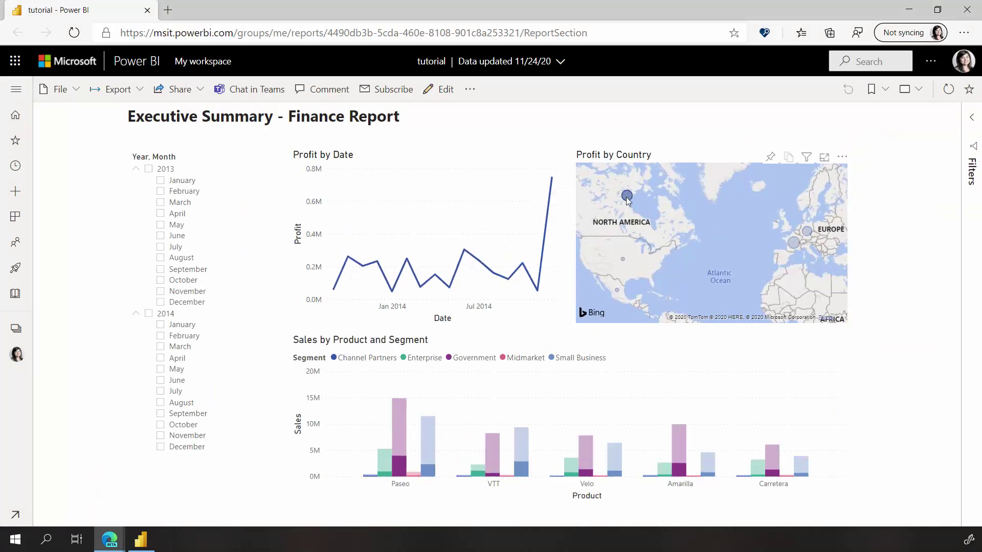
{"action": "left_click", "coordinate": [627, 197]}
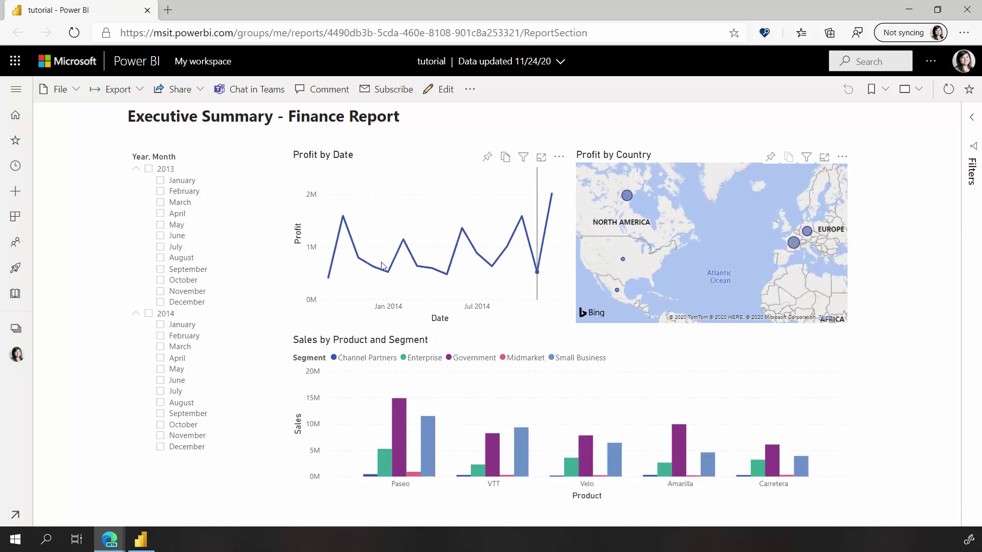
{"action": "left_click", "coordinate": [150, 315]}
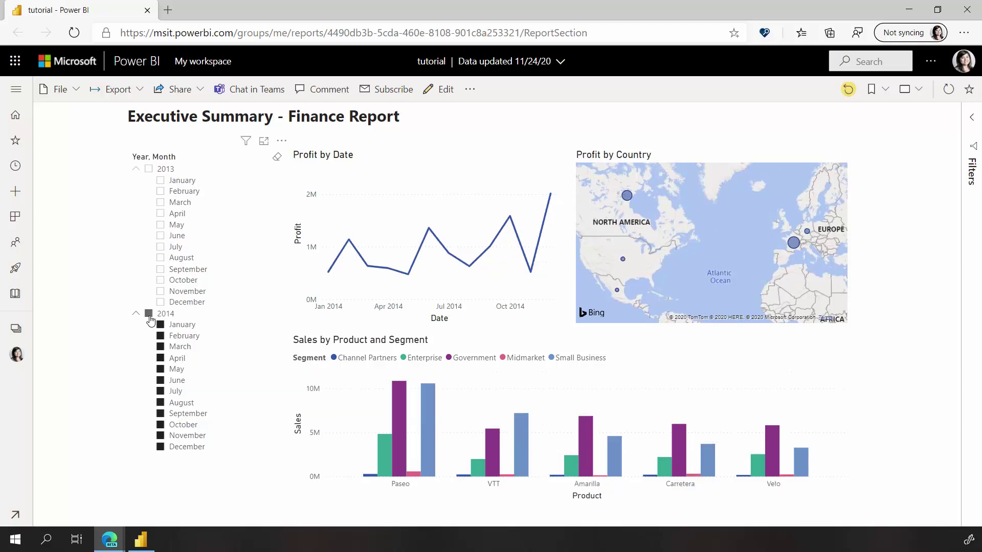
{"action": "left_click", "coordinate": [149, 315]}
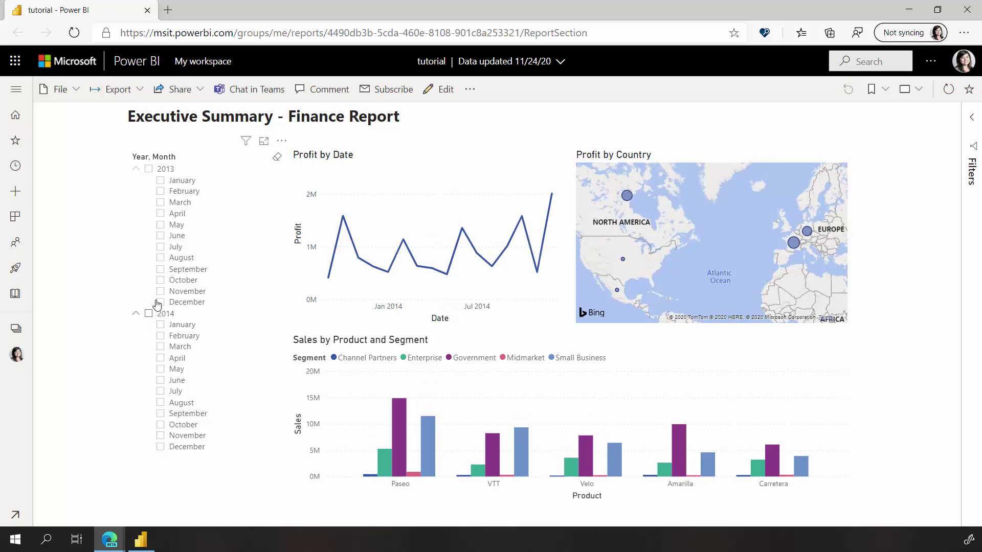
{"action": "left_click", "coordinate": [182, 93]}
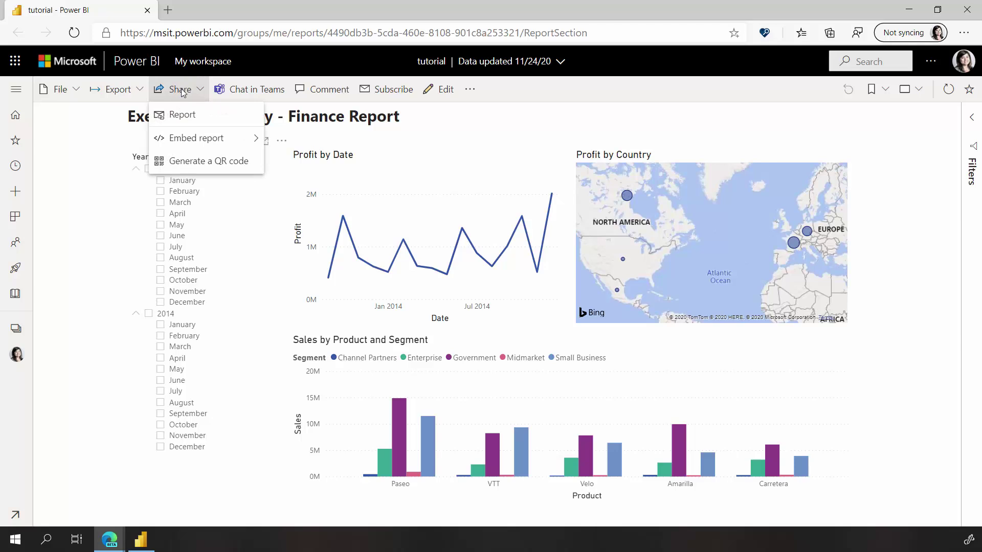
- Choose the Report option under Share to bring up the Share report pane
{"action": "left_click", "coordinate": [188, 118]}
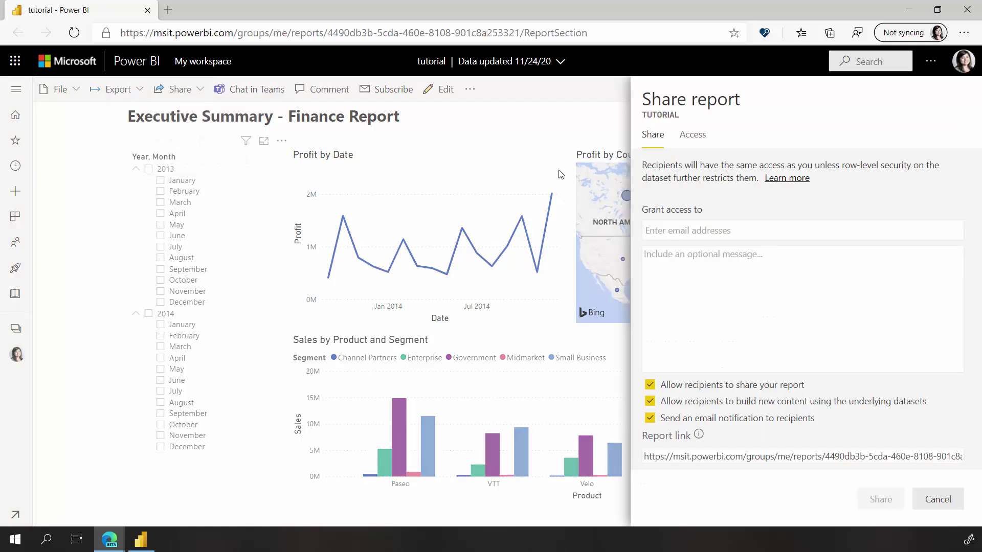